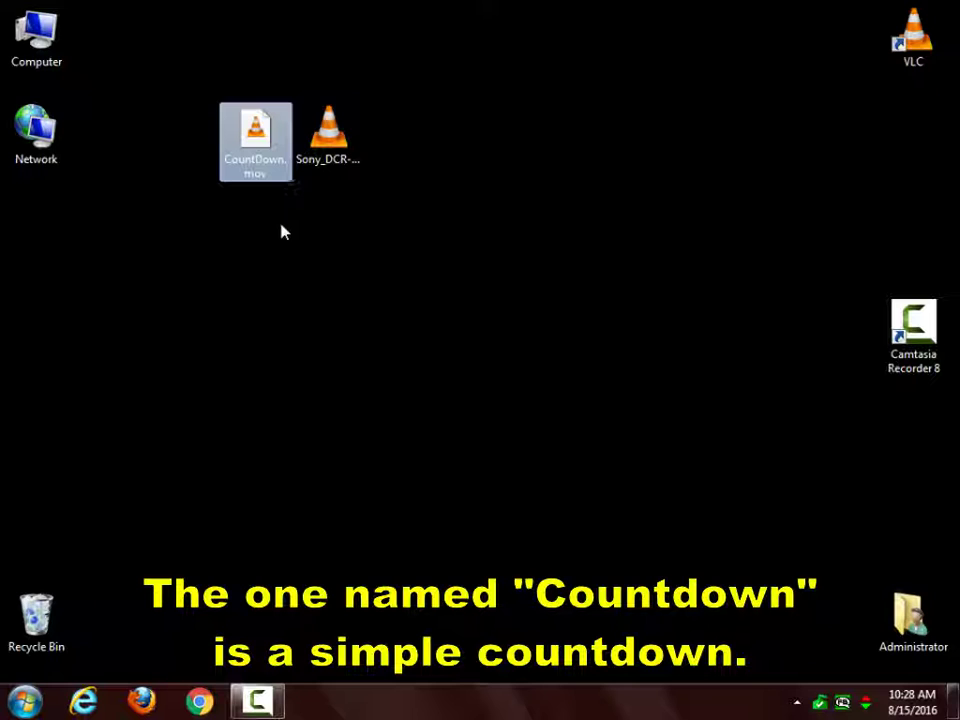
# Locate the CountDown and Sony_DCR-HC96_DVDout clips on the desktop and launch Shotcut.
pyautogui.click(336, 163)
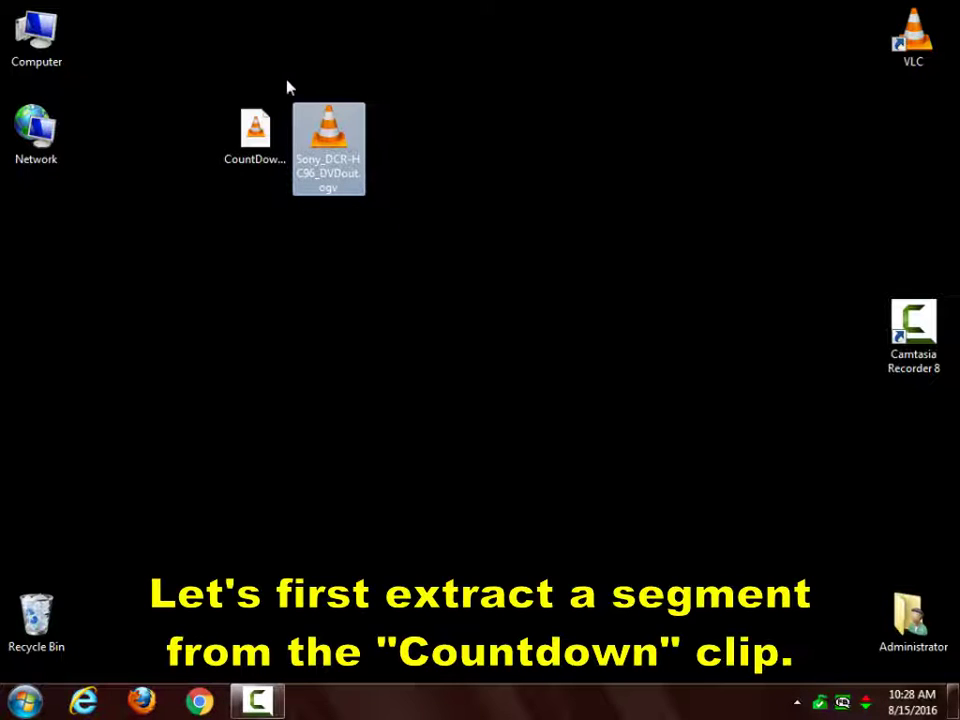
pyautogui.click(245, 152)
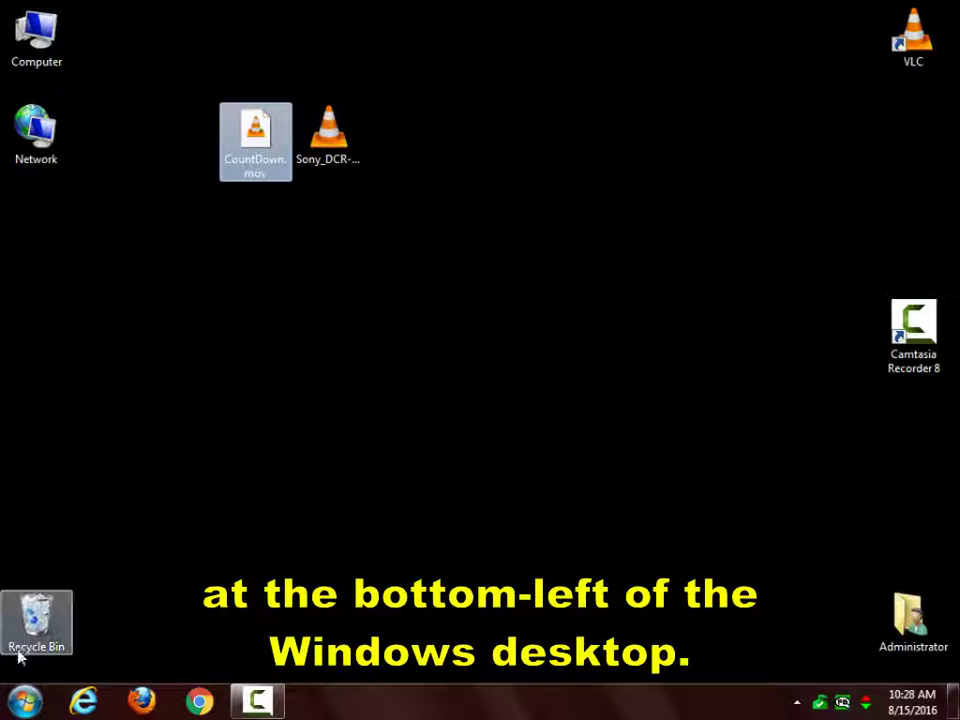
pyautogui.click(25, 703)
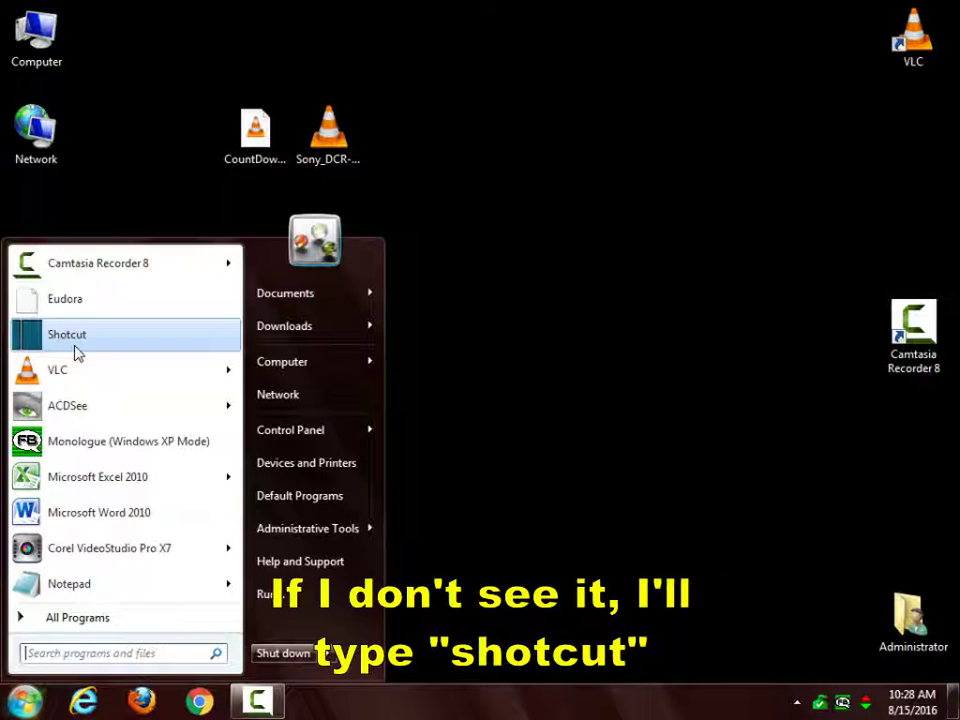
pyautogui.write('shotcut')
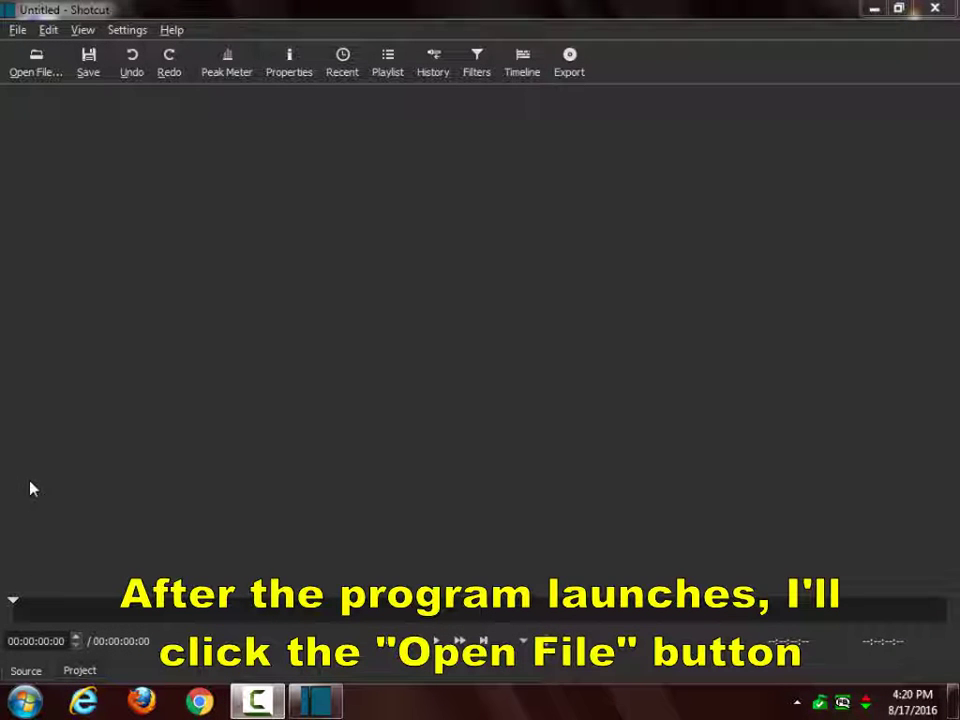
# Open the CountDown.mov clip from the Desktop folder.
pyautogui.click(37, 65)
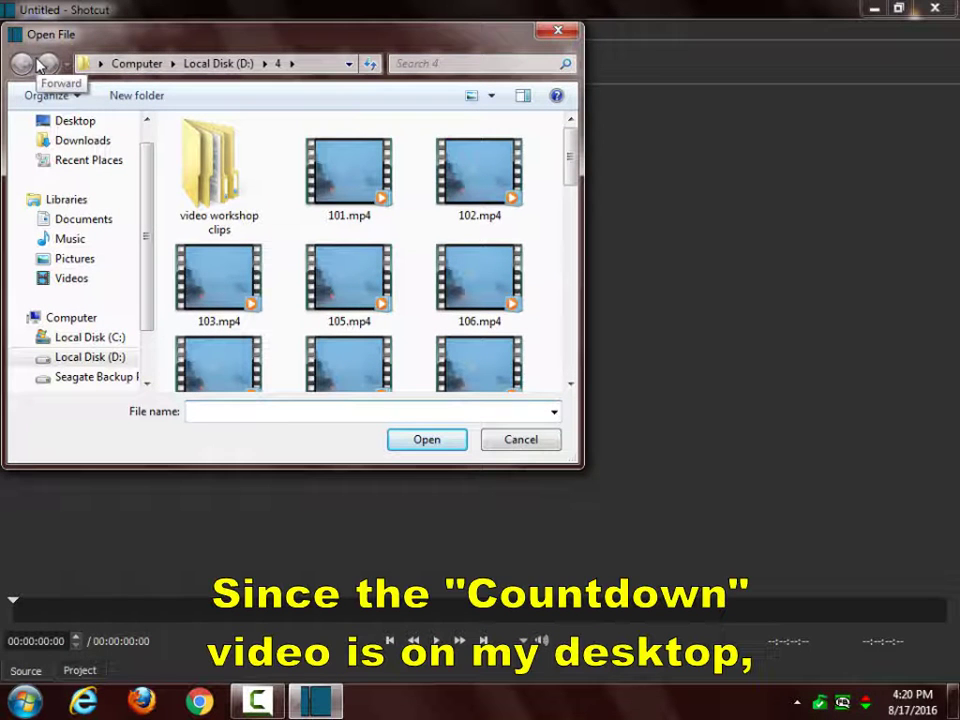
pyautogui.click(64, 124)
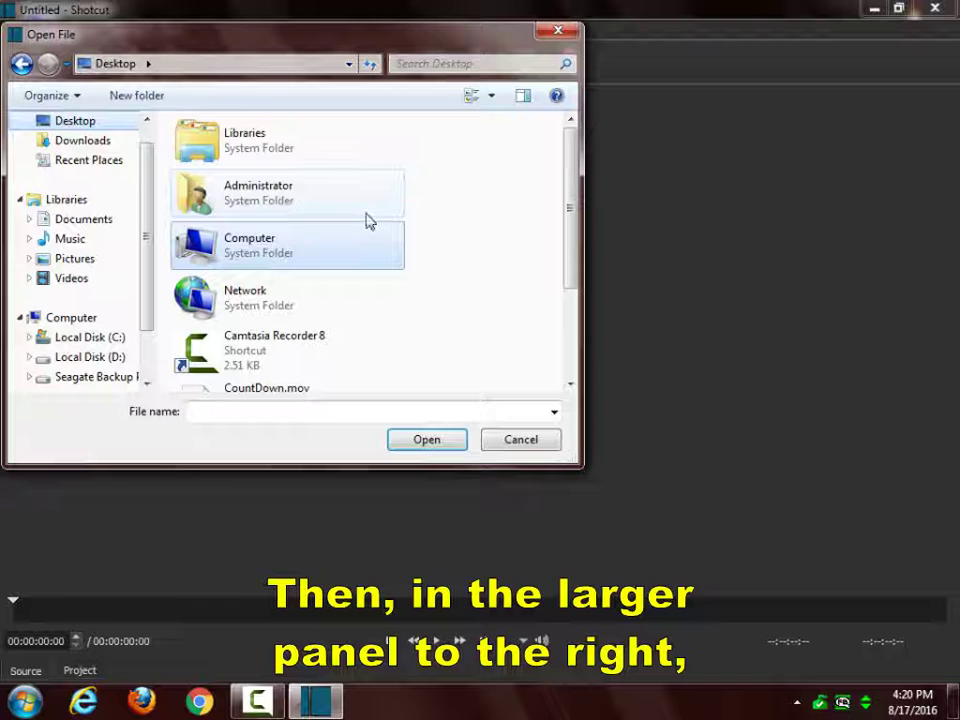
pyautogui.scroll(-3, 369, 221)
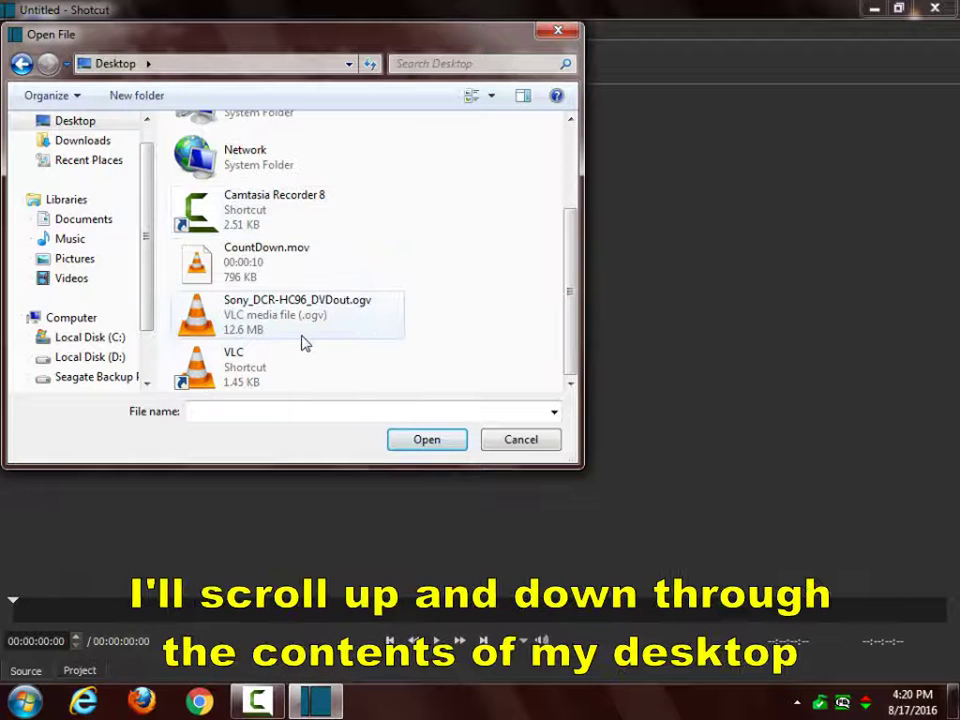
pyautogui.scroll(3, 302, 338)
pyautogui.scroll(-3, 302, 249)
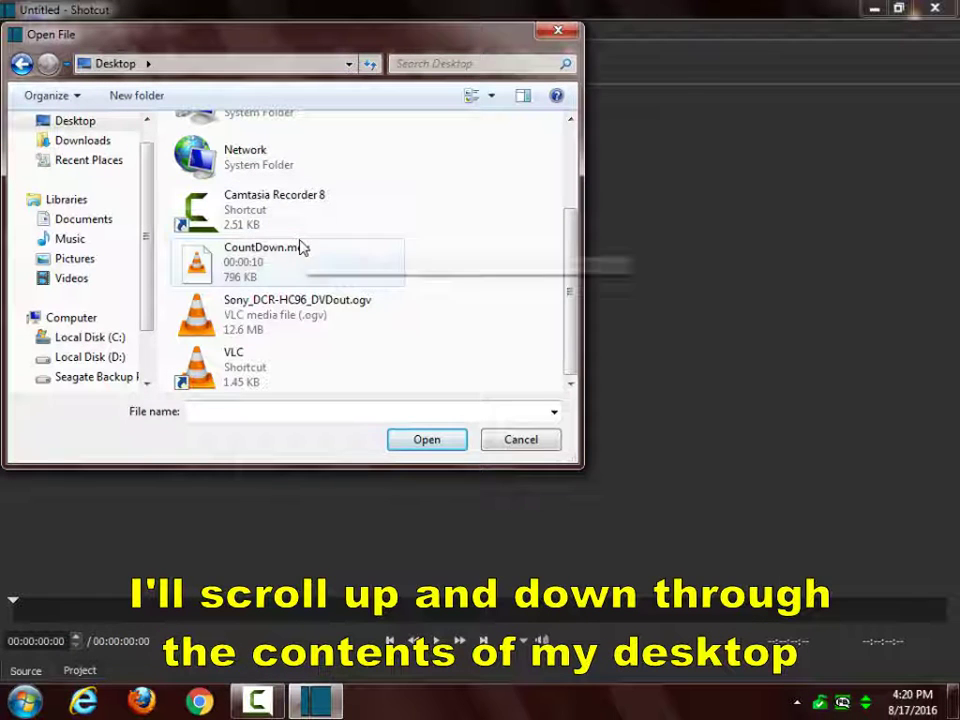
pyautogui.doubleClick(226, 265)
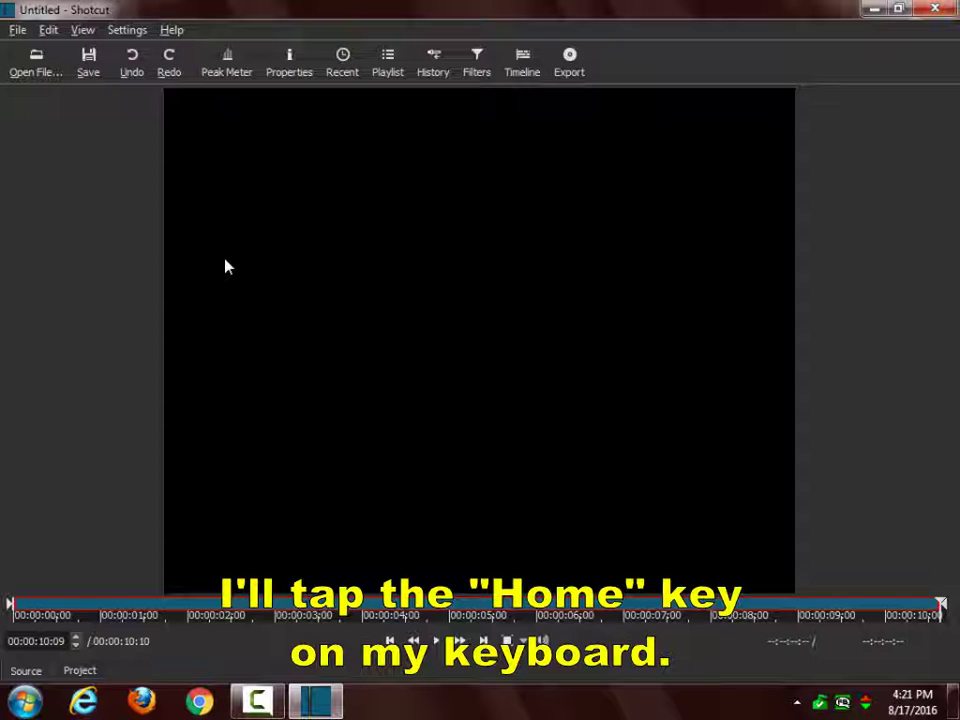
# Play the clip from its start and mark the in point at the first frame of the number 6, at 00:00:05:01.
pyautogui.press('Home')
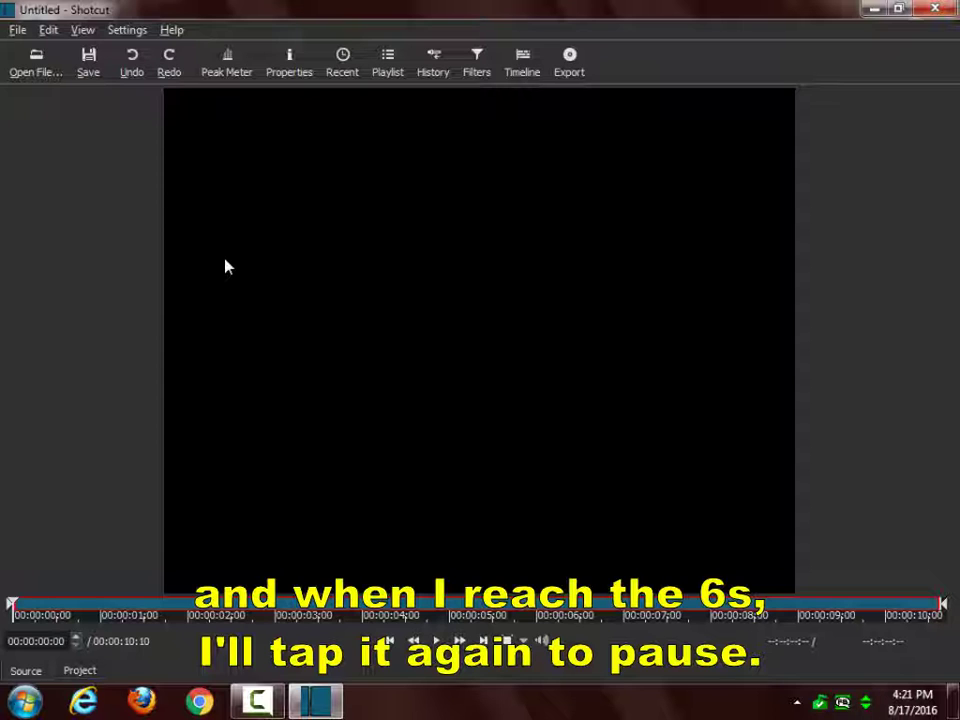
pyautogui.press('space')
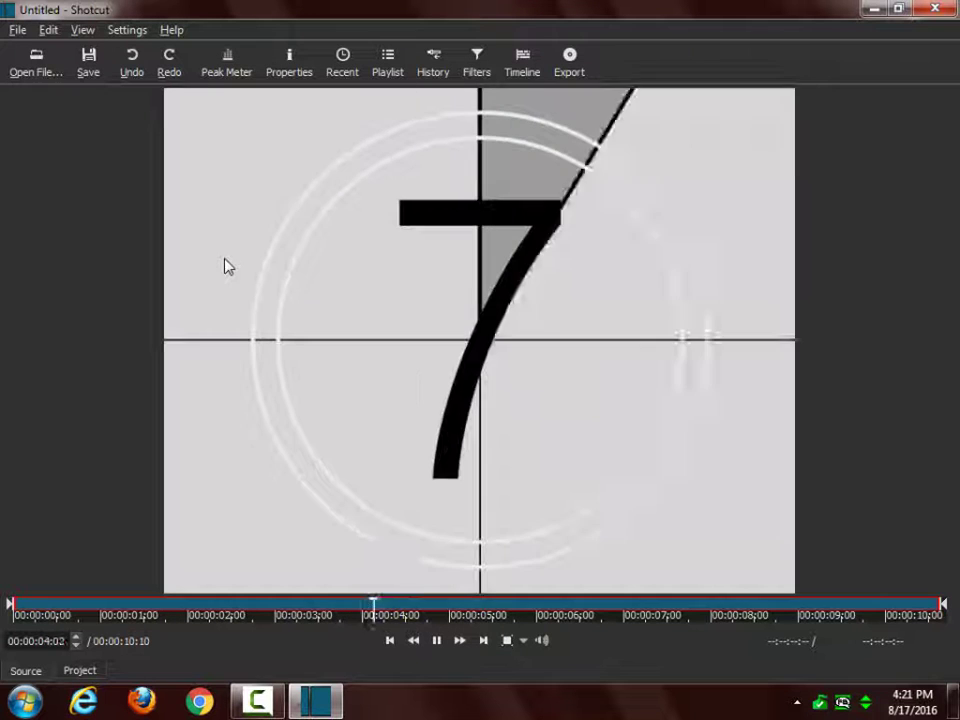
pyautogui.press('space')
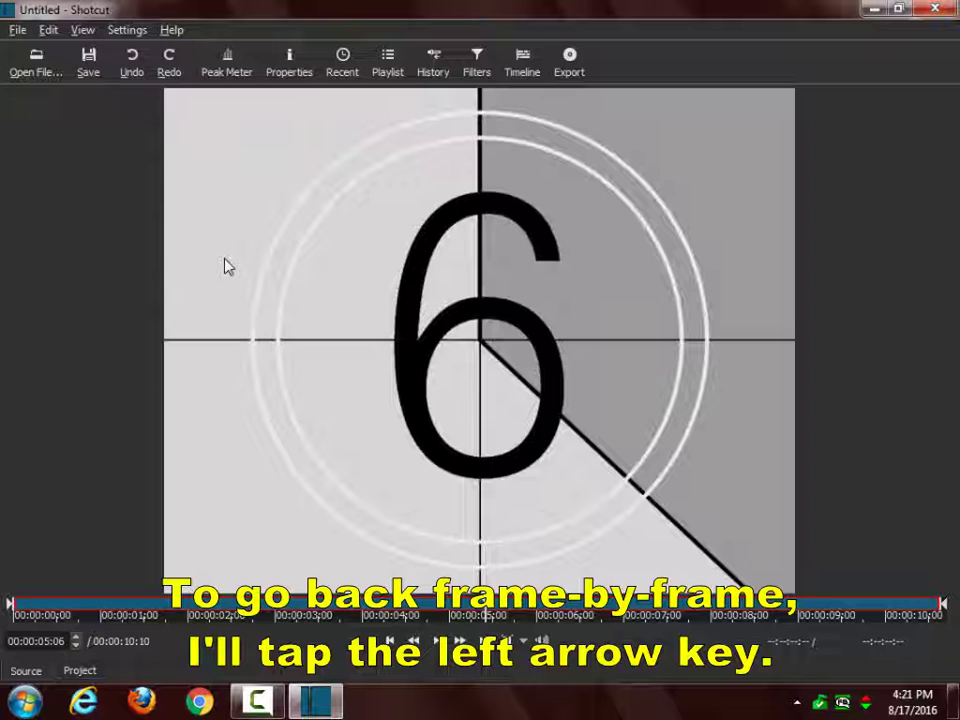
pyautogui.press('Left')
pyautogui.press('Left')
pyautogui.press('Left')
pyautogui.press('Left')
pyautogui.press('Left')
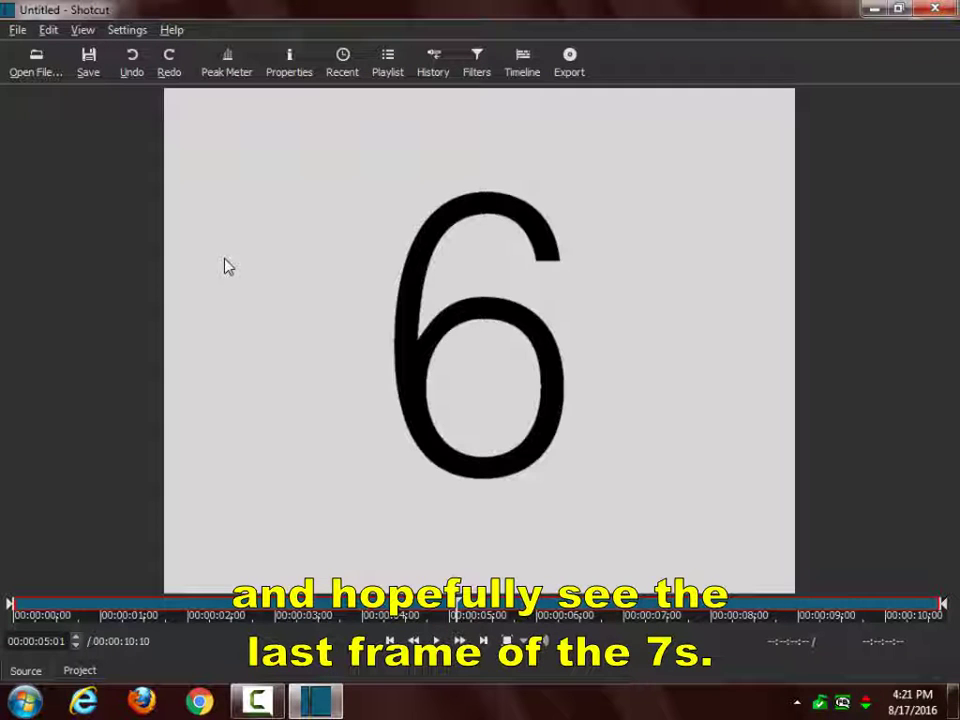
pyautogui.press('Left')
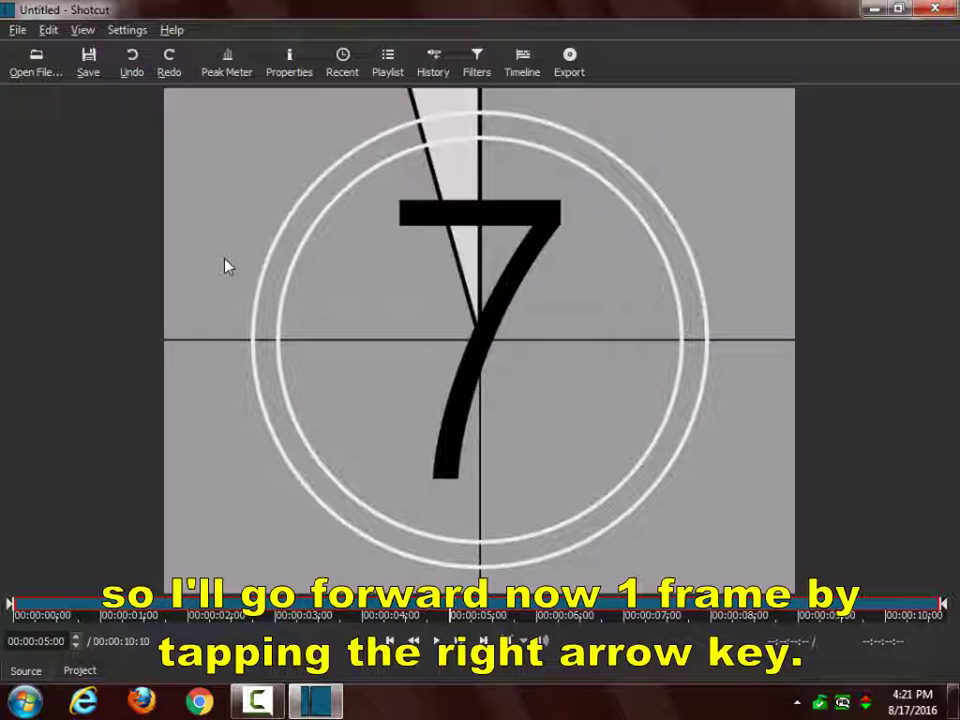
pyautogui.press('Right')
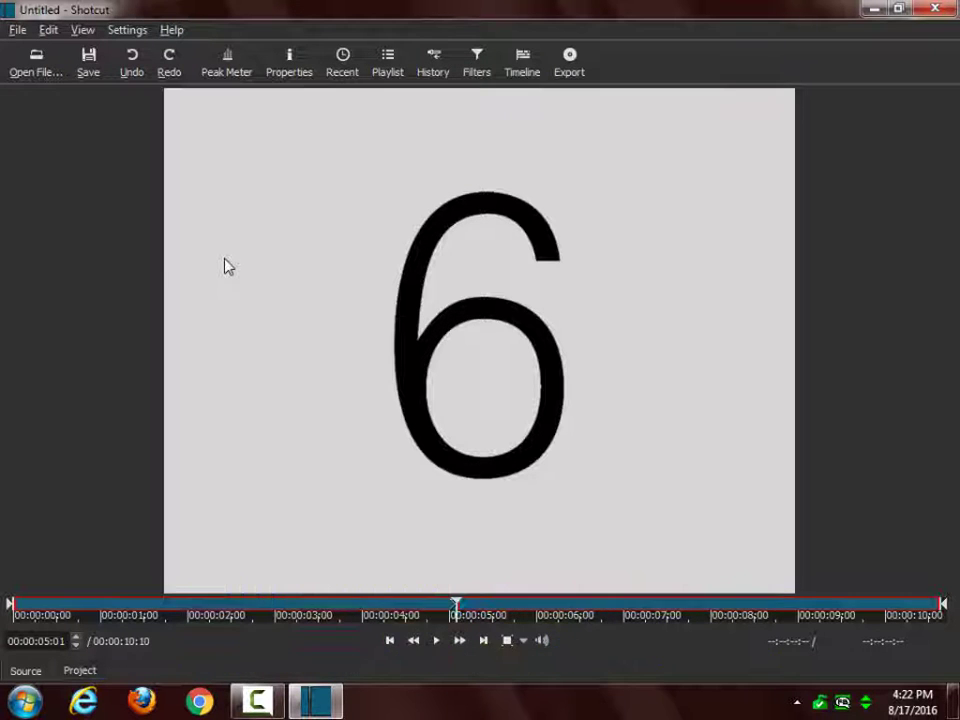
pyautogui.press('i')
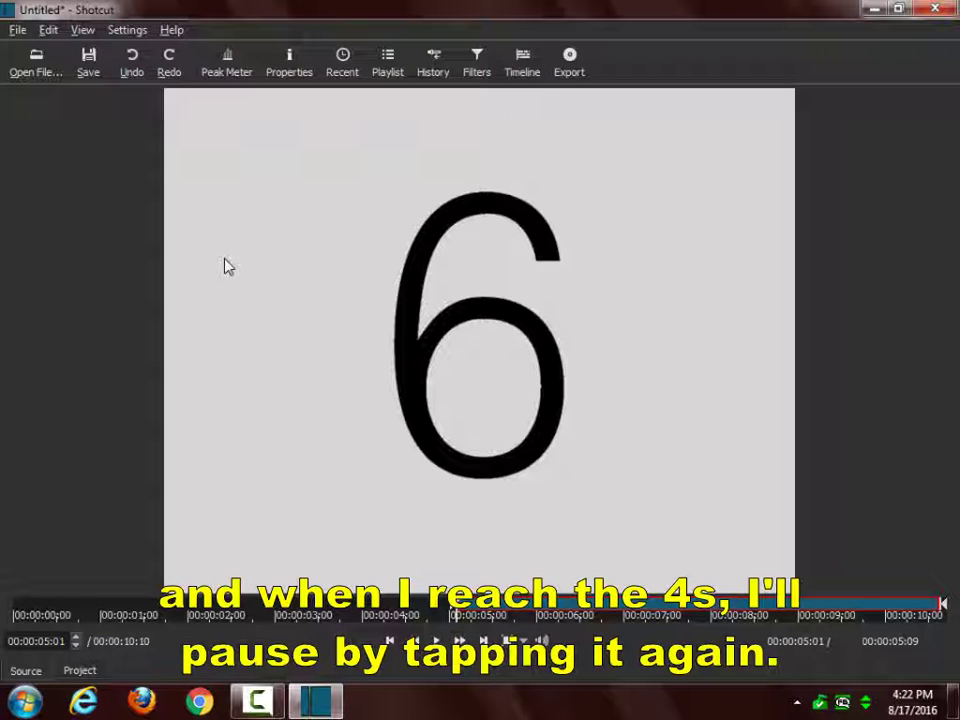
# Play on to the number 4 and mark the out point at its last frame, at 00:00:08:00.
pyautogui.press('space')
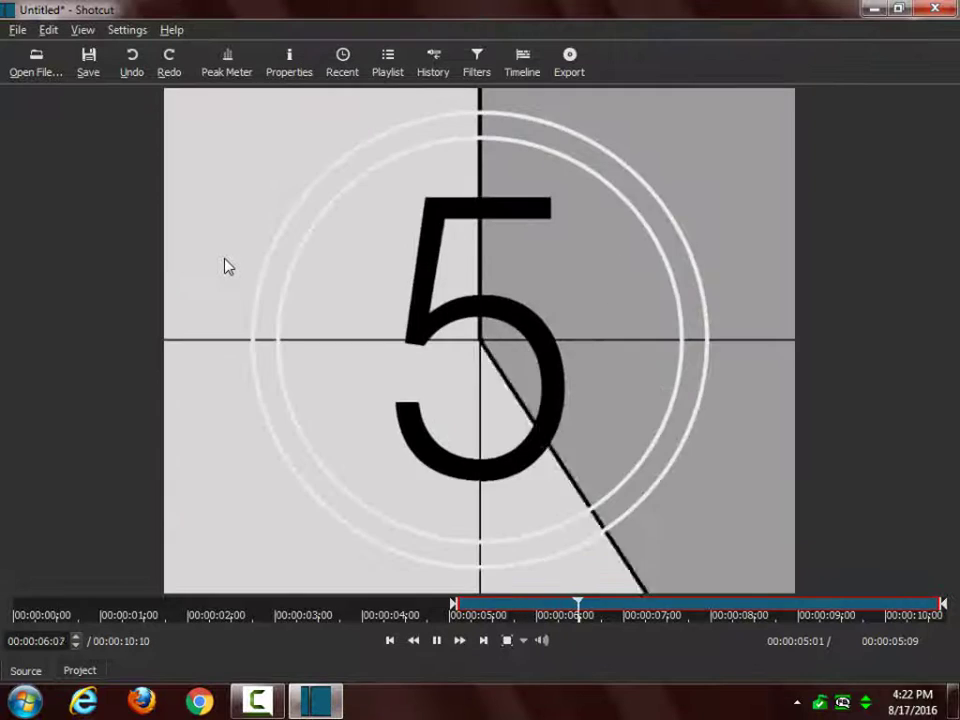
pyautogui.press('space')
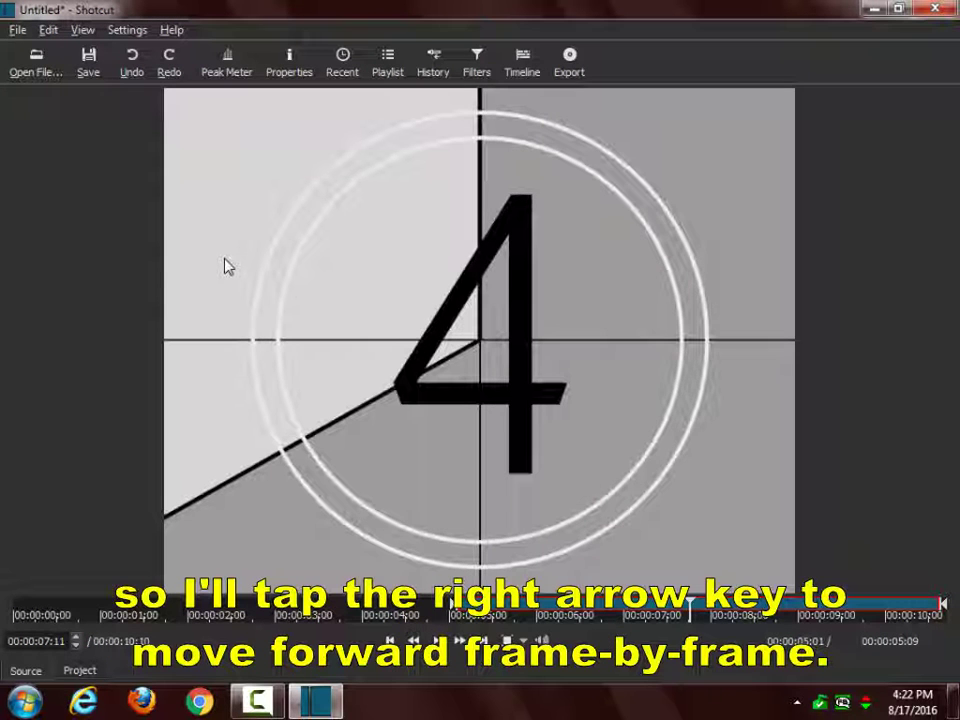
pyautogui.press('Right')
pyautogui.press('Right')
pyautogui.press('Right')
pyautogui.press('Right')
pyautogui.press('Right')
pyautogui.press('Right')
pyautogui.press('Right')
pyautogui.press('Right')
pyautogui.press('Right')
pyautogui.press('Right')
pyautogui.press('Right')
pyautogui.press('Right')
pyautogui.press('Right')
pyautogui.press('Right')
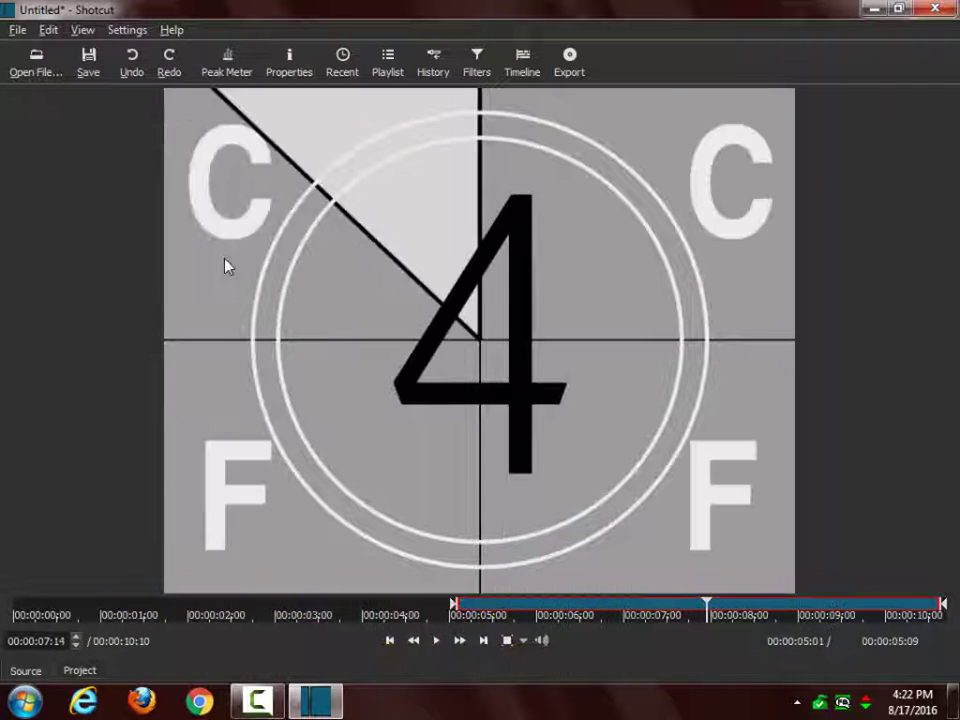
pyautogui.press('Right')
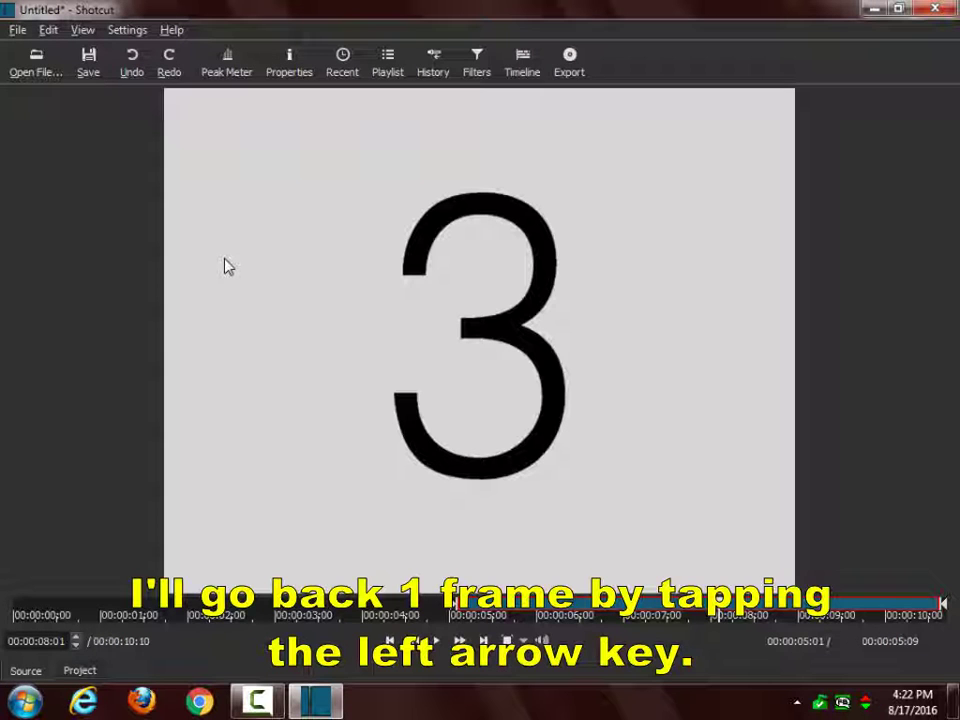
pyautogui.press('Left')
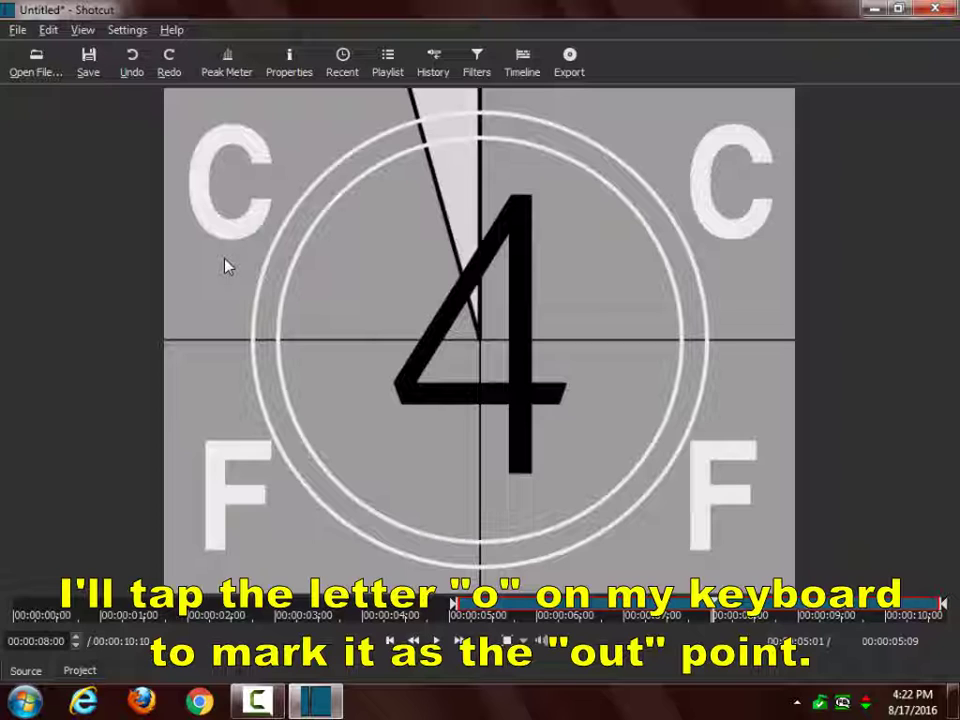
pyautogui.press('o')
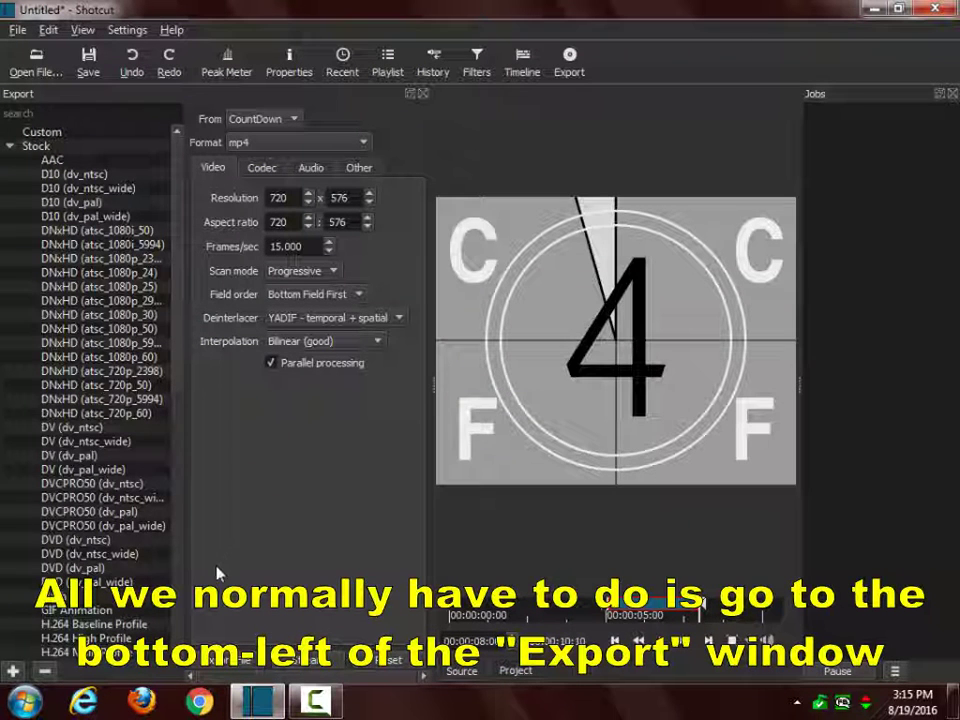
# Export the trimmed CountDown segment to the Desktop as "just 6 through 4.mp4".
pyautogui.click(222, 661)
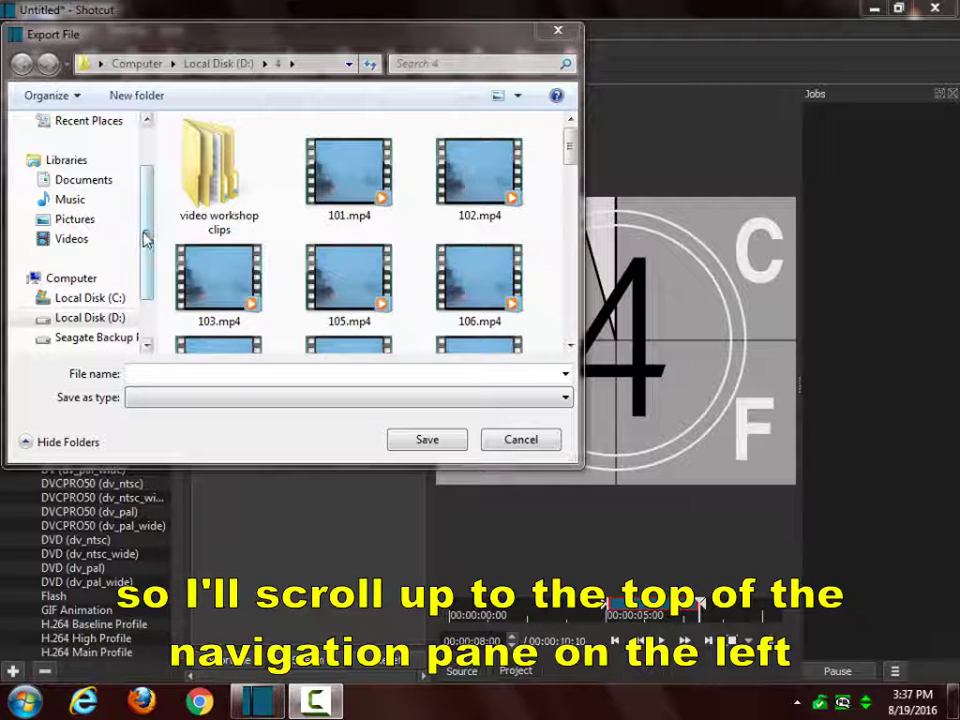
pyautogui.moveTo(152, 215); pyautogui.dragTo(165, 180)
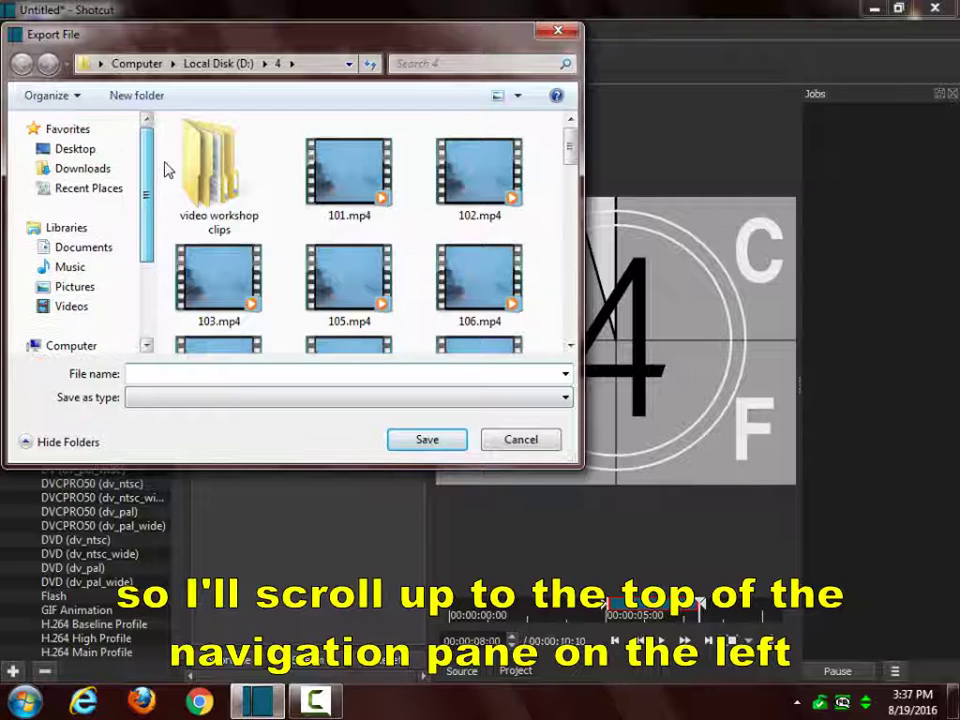
pyautogui.click(68, 153)
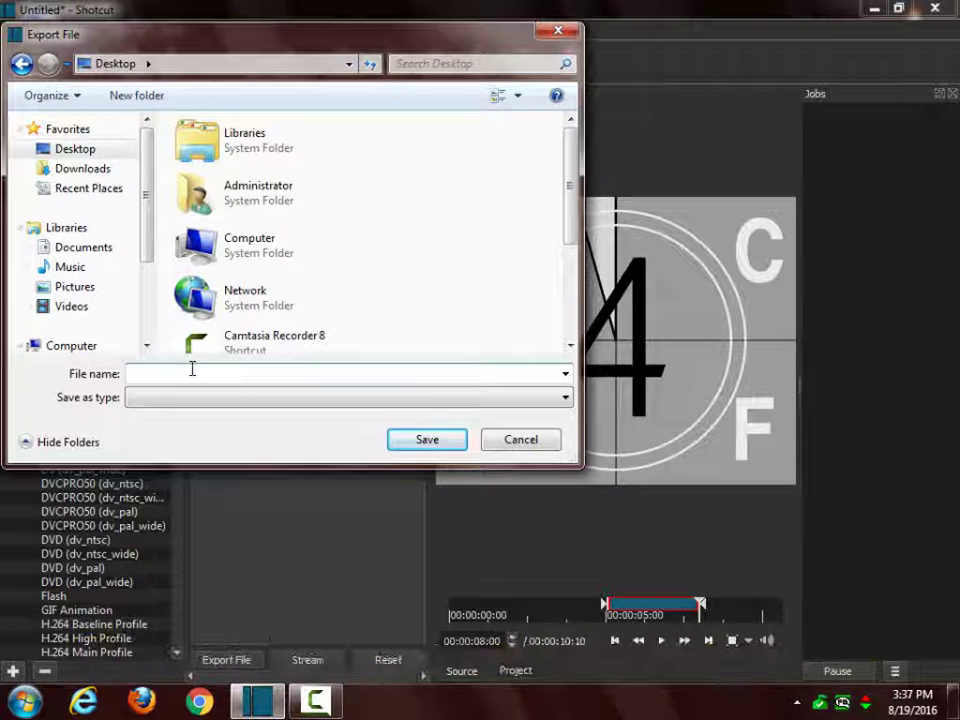
pyautogui.write('just')
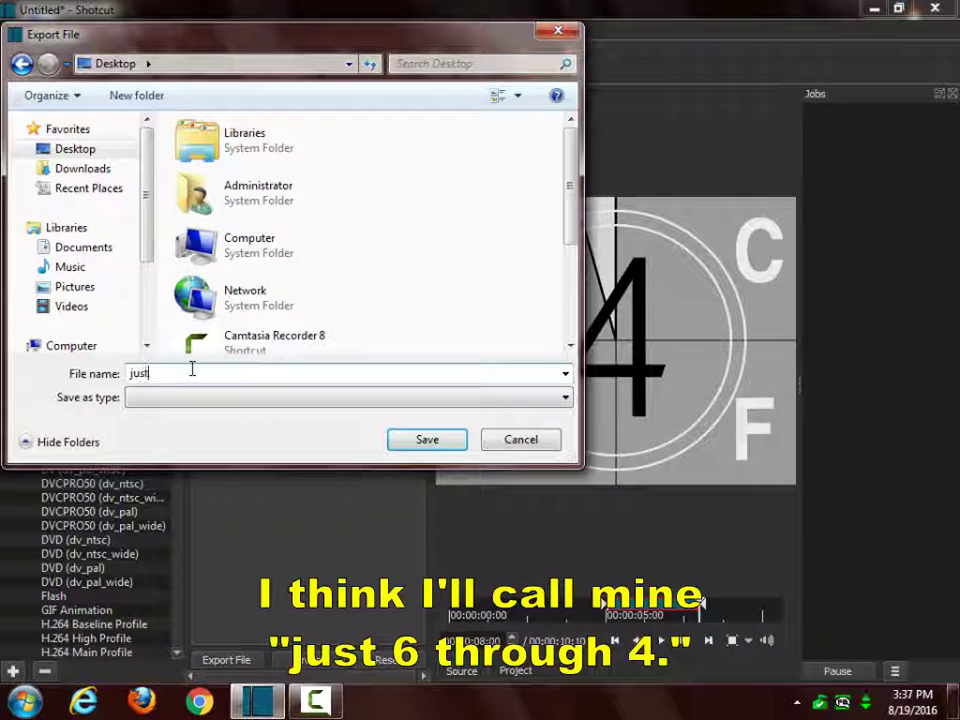
pyautogui.write(' 6 th')
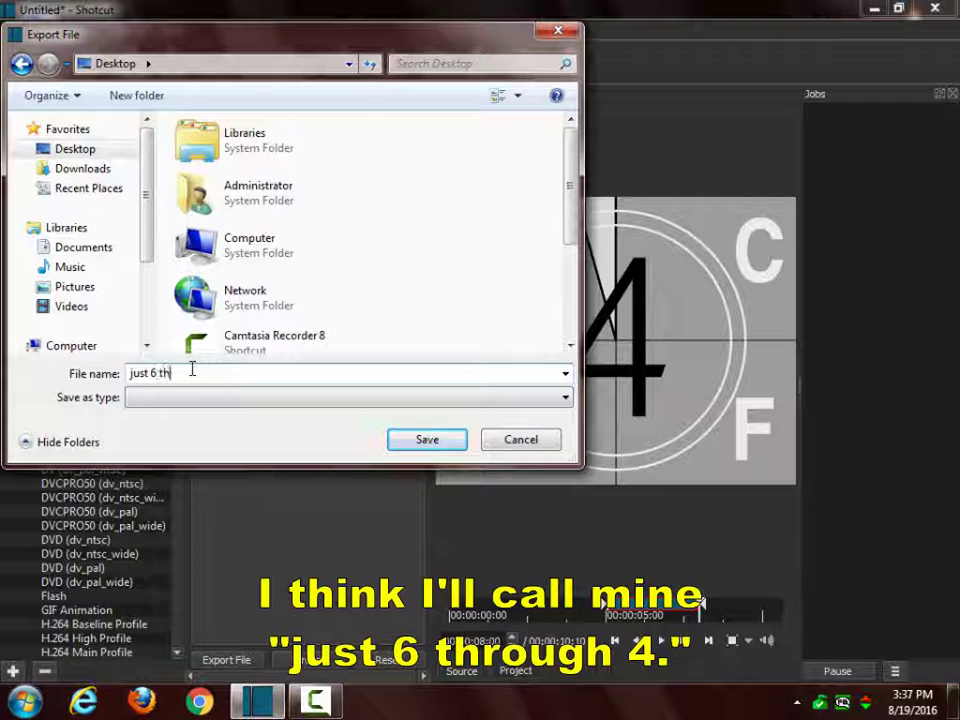
pyautogui.write('rough ')
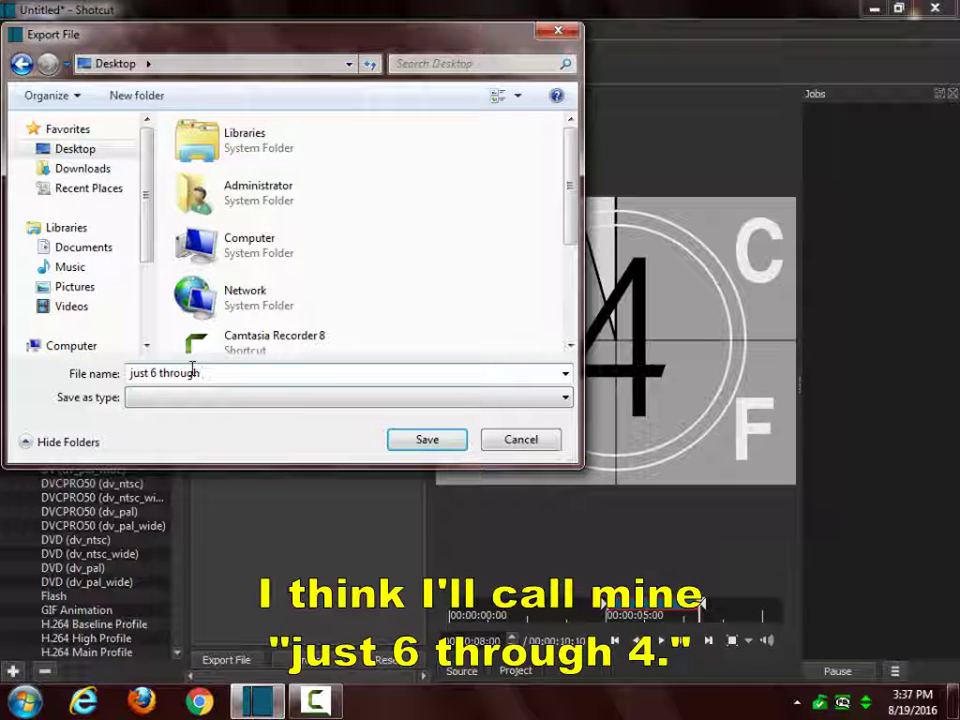
pyautogui.write('4')
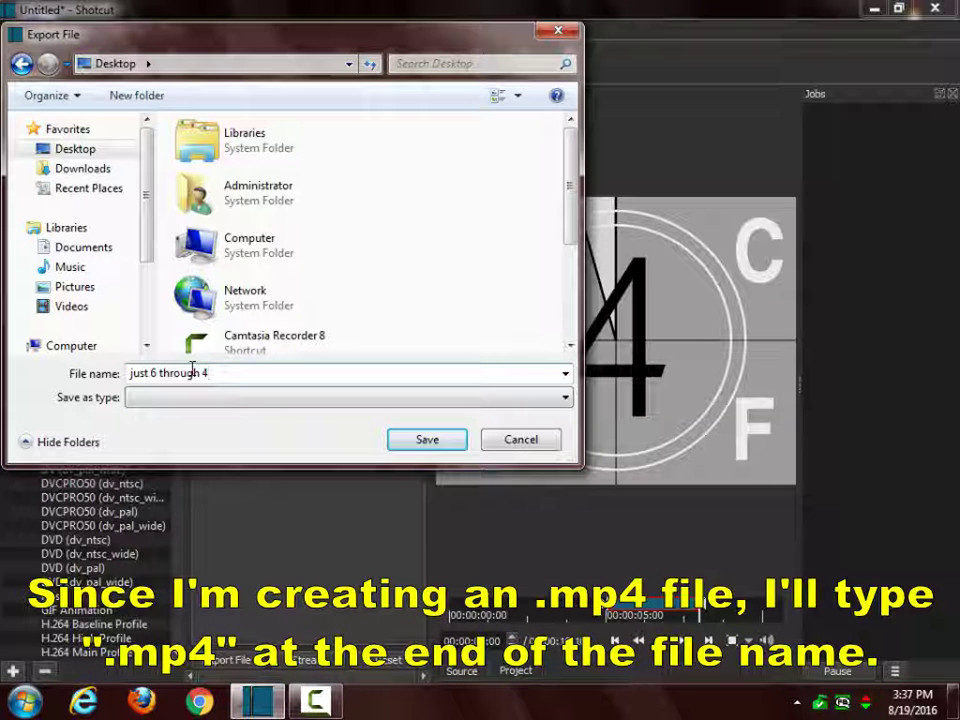
pyautogui.write('.mp4')
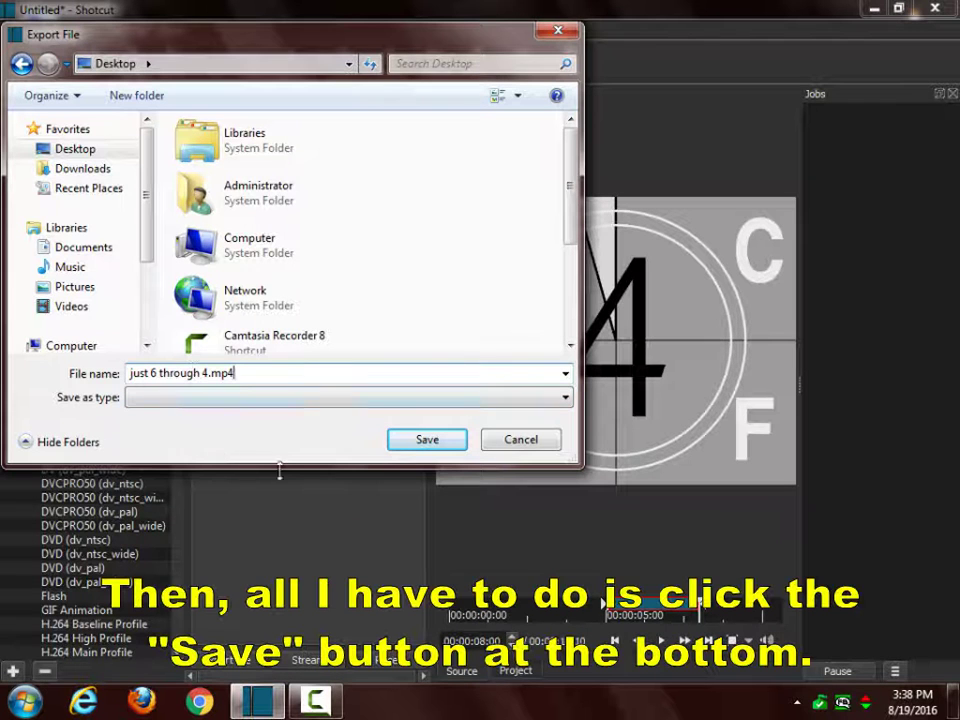
pyautogui.click(427, 440)
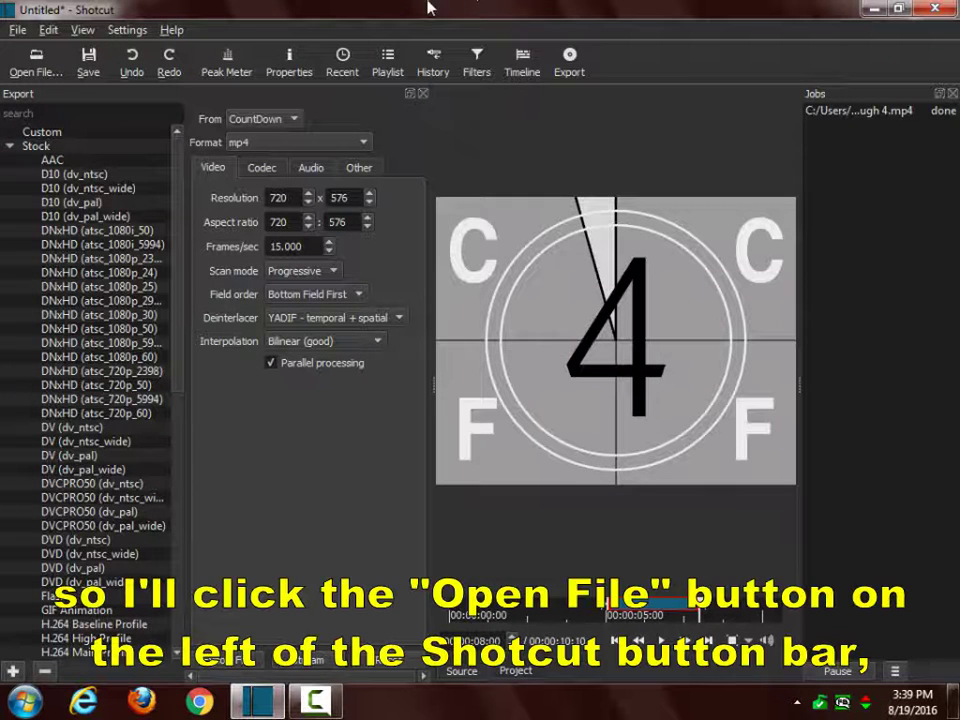
# Open the exported "just 6 through 4.mp4" from the Desktop folder without saving the changes to the current project.
pyautogui.click(35, 60)
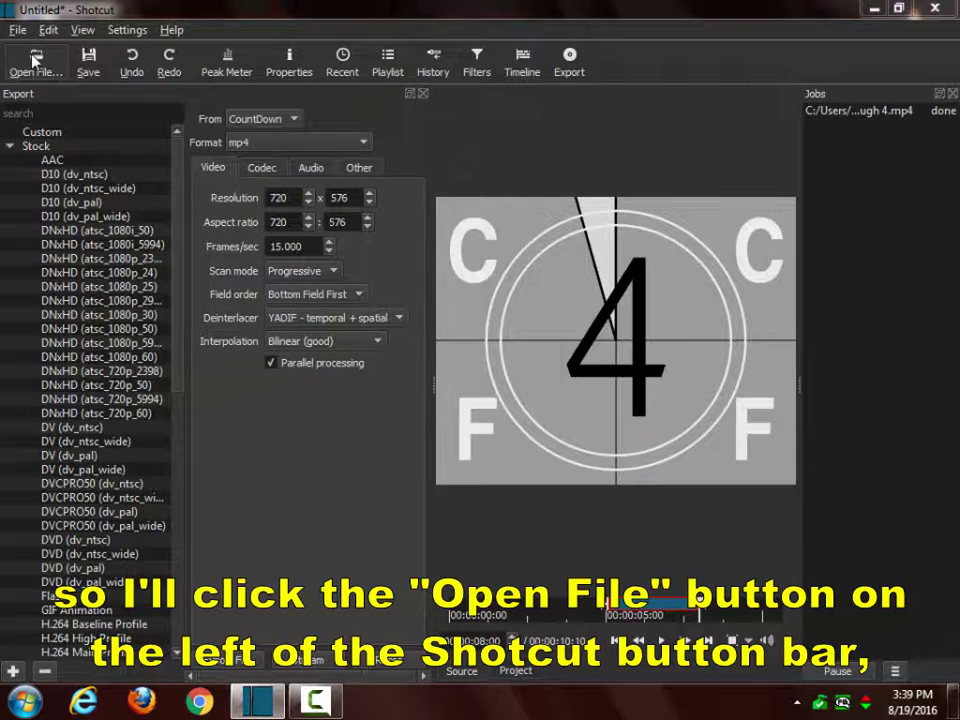
pyautogui.click(352, 258)
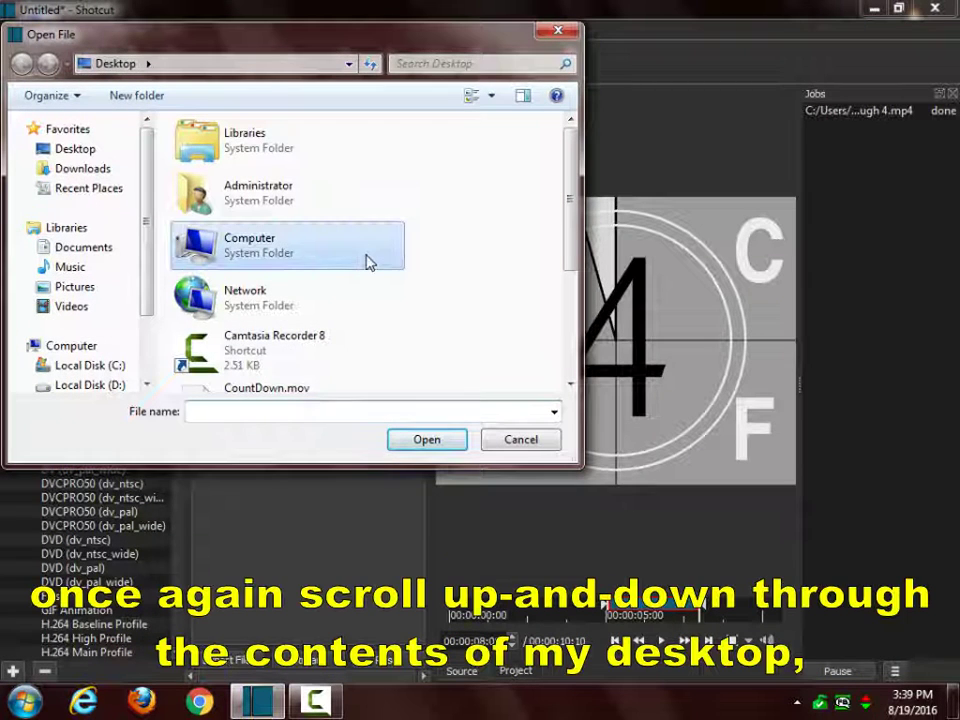
pyautogui.scroll(-3, 365, 262)
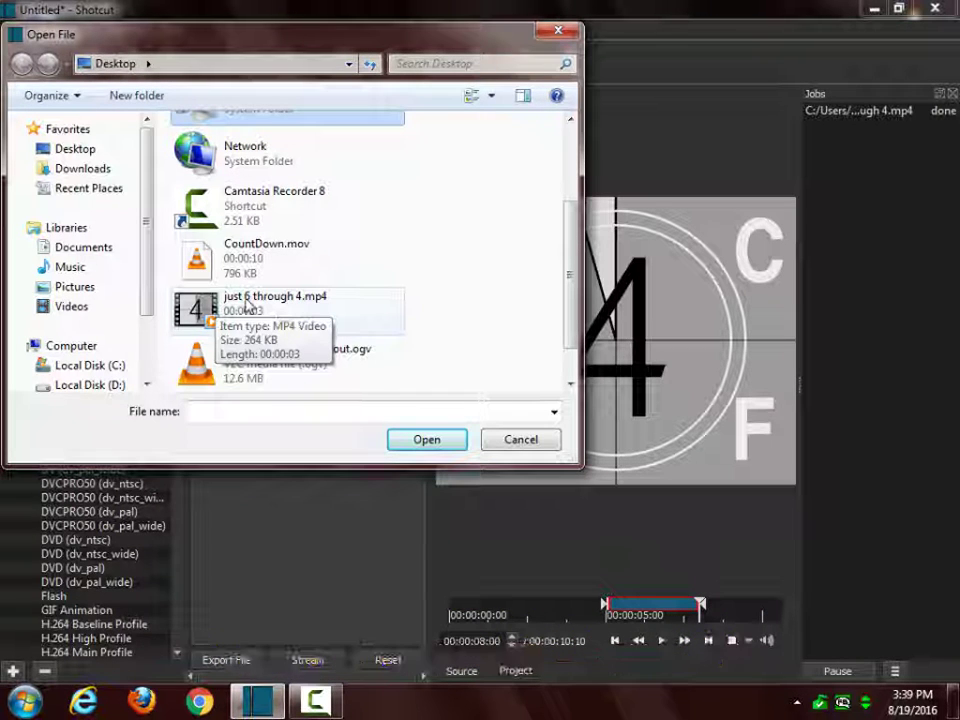
pyautogui.doubleClick(246, 305)
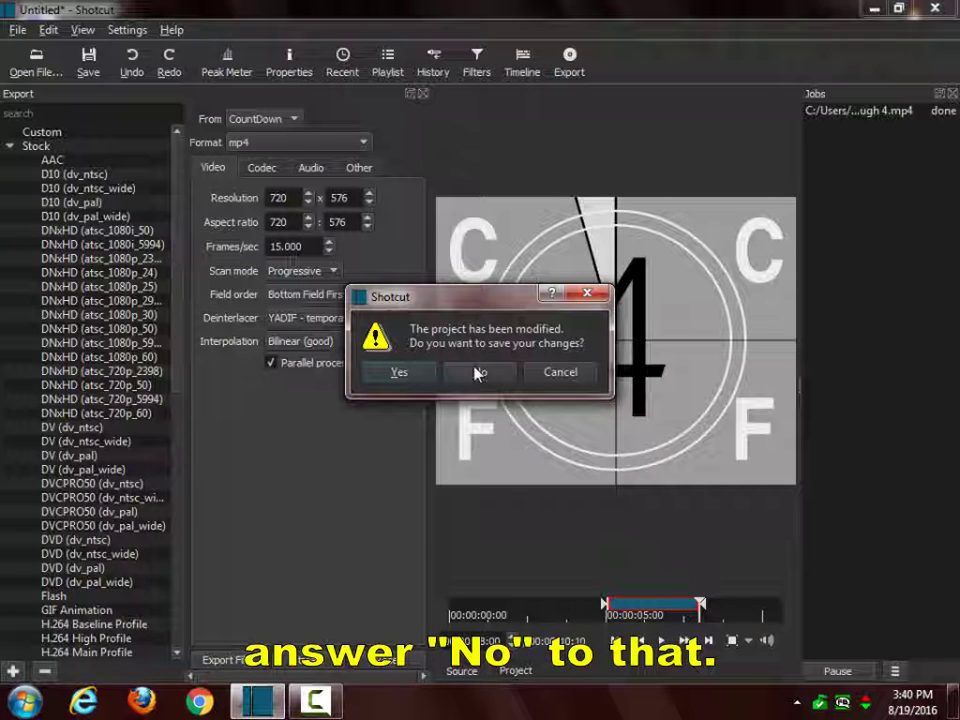
pyautogui.click(478, 372)
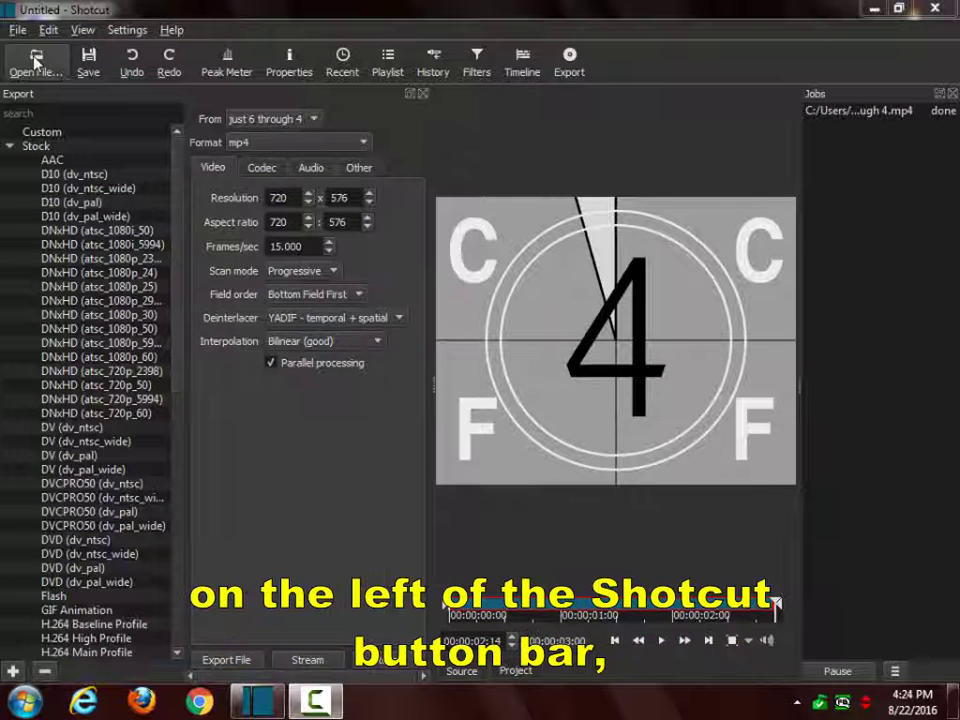
# Open the Sony_DCR-HC96_DVDout.ogv clip from the Desktop folder.
pyautogui.click(35, 60)
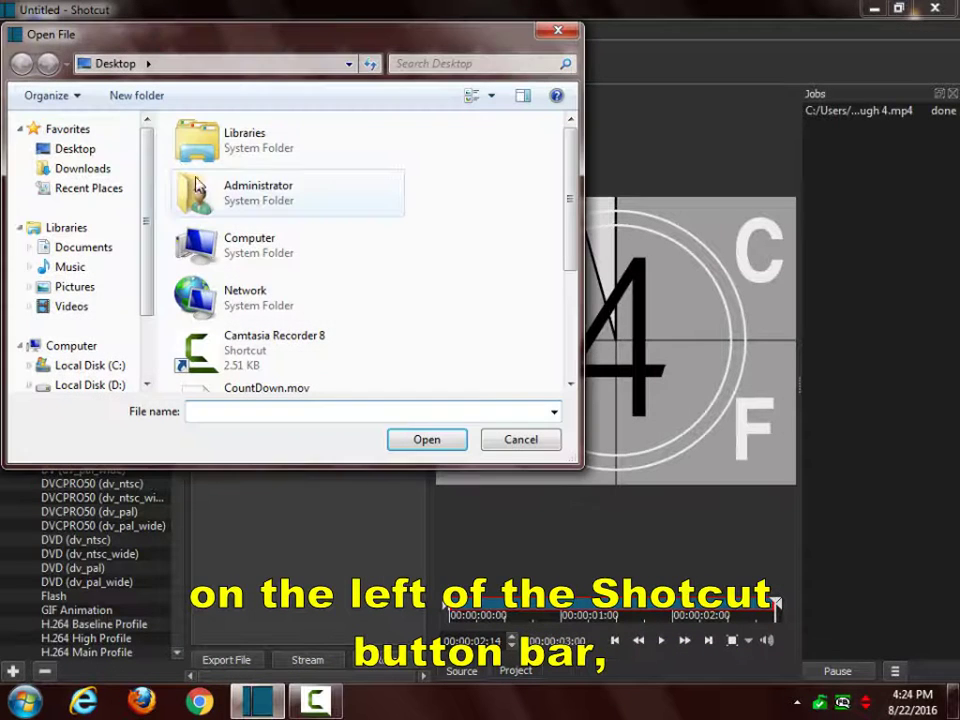
pyautogui.scroll(-2, 336, 240)
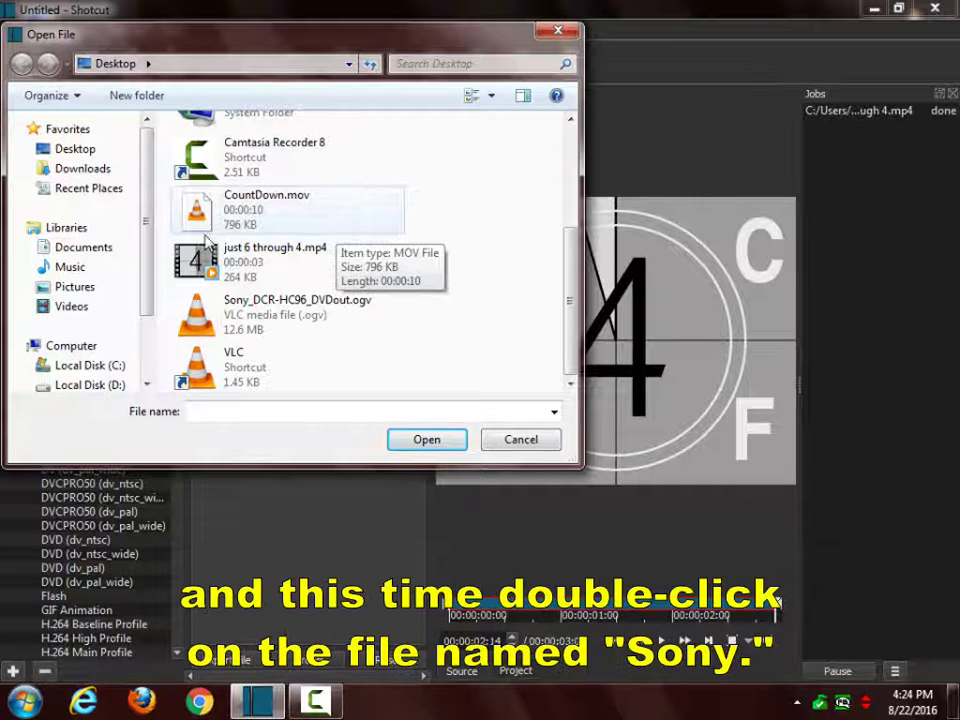
pyautogui.doubleClick(213, 315)
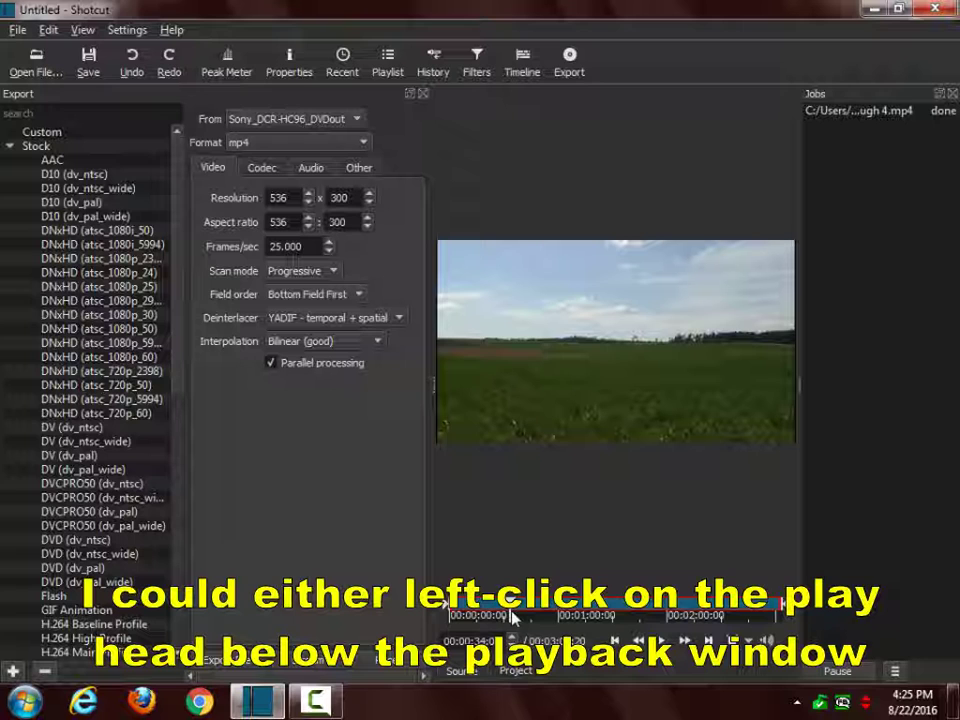
# Scrub back and forth through the whole Sony clip to find the squirrel segment and the footage on either side of it.
pyautogui.moveTo(510, 617); pyautogui.dragTo(594, 620)
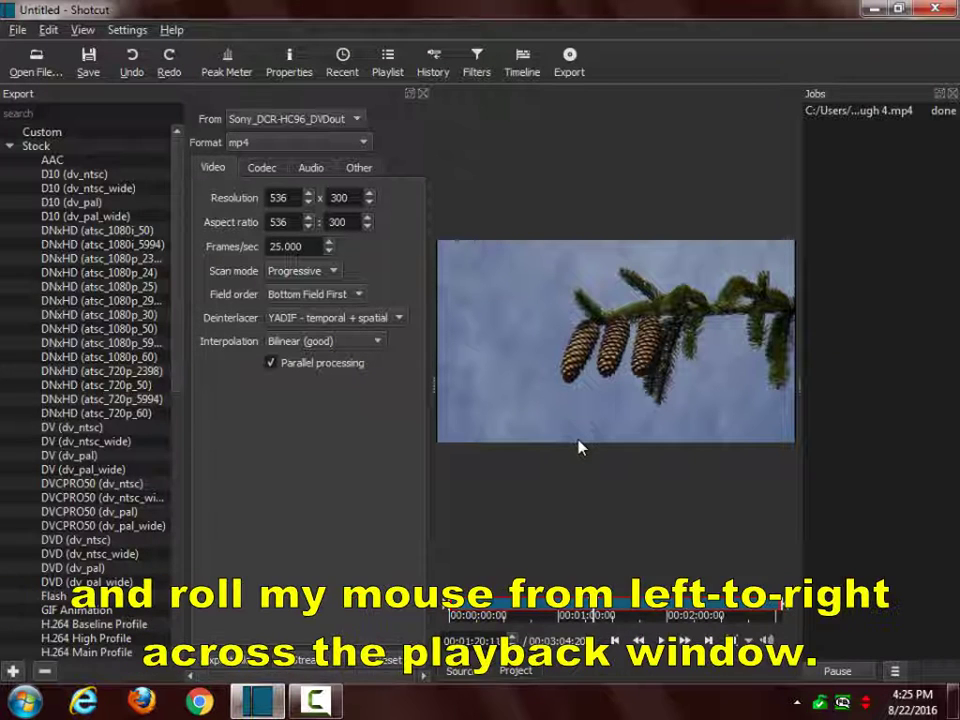
pyautogui.press('shift')
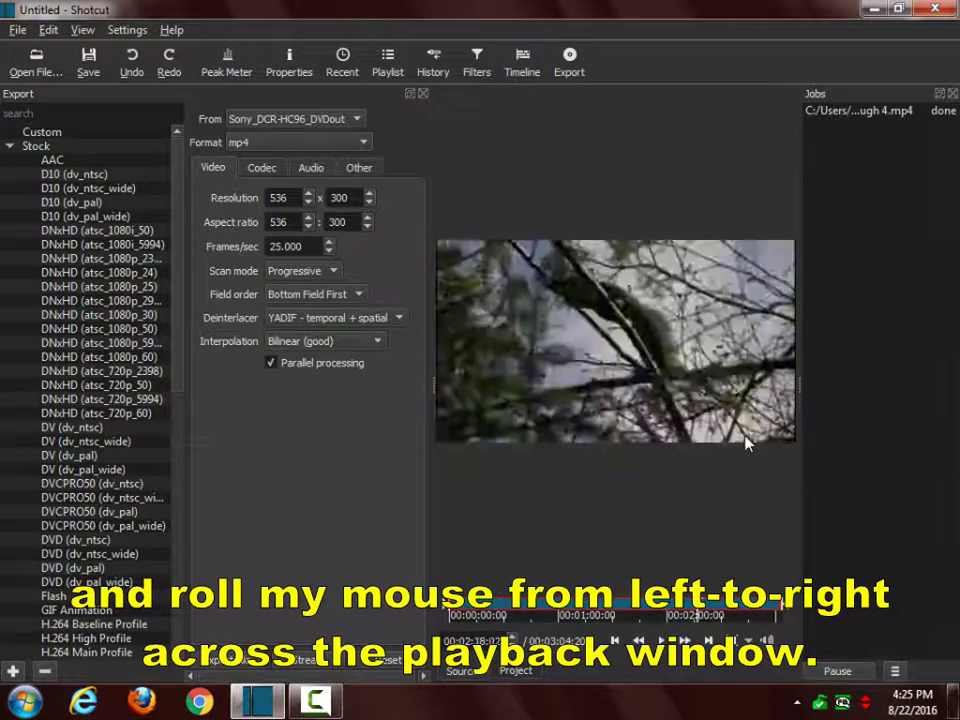
pyautogui.press('shift')
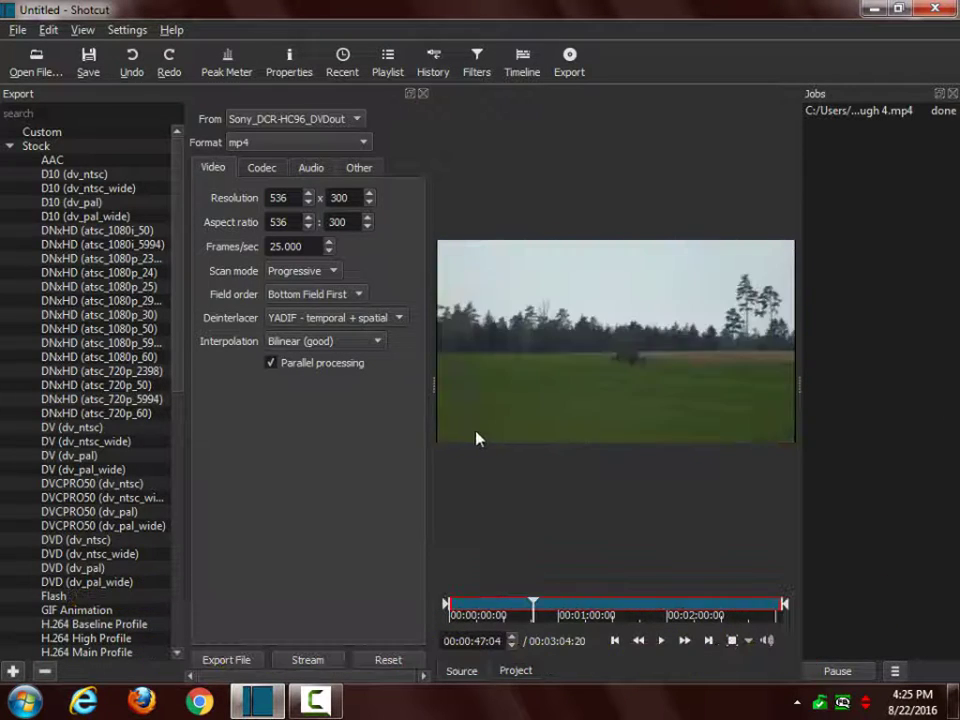
pyautogui.press('shift')
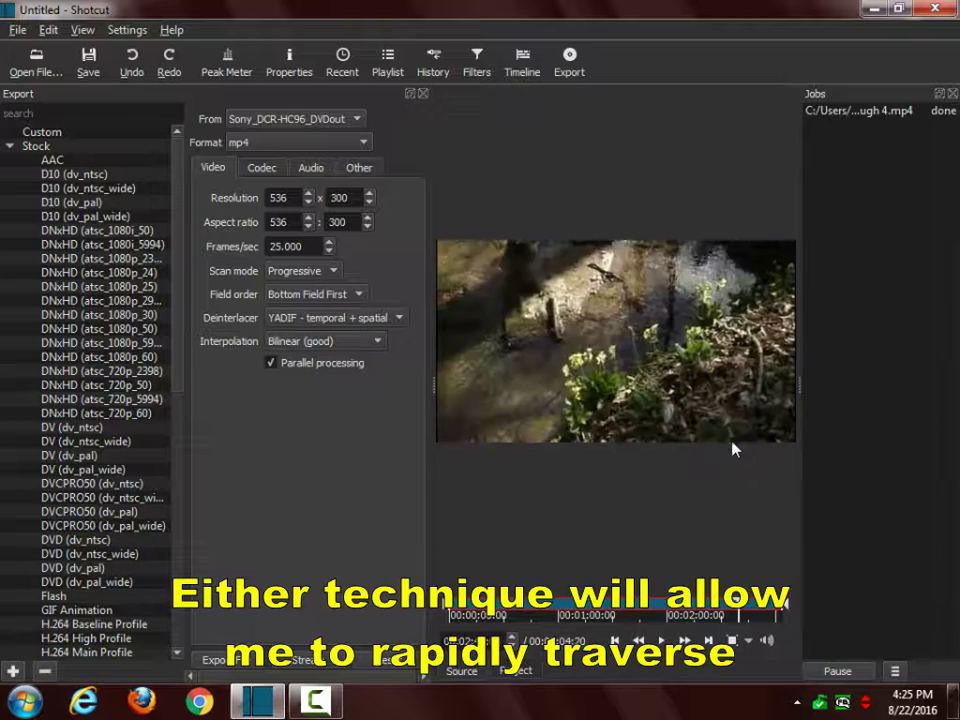
pyautogui.press('shift')
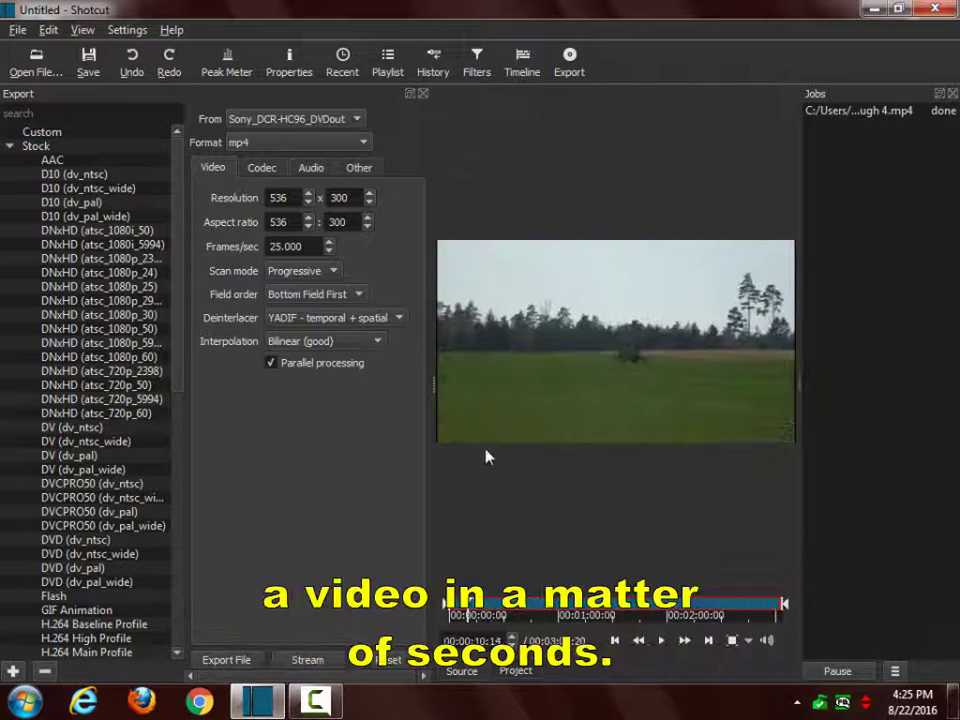
pyautogui.press('shift')
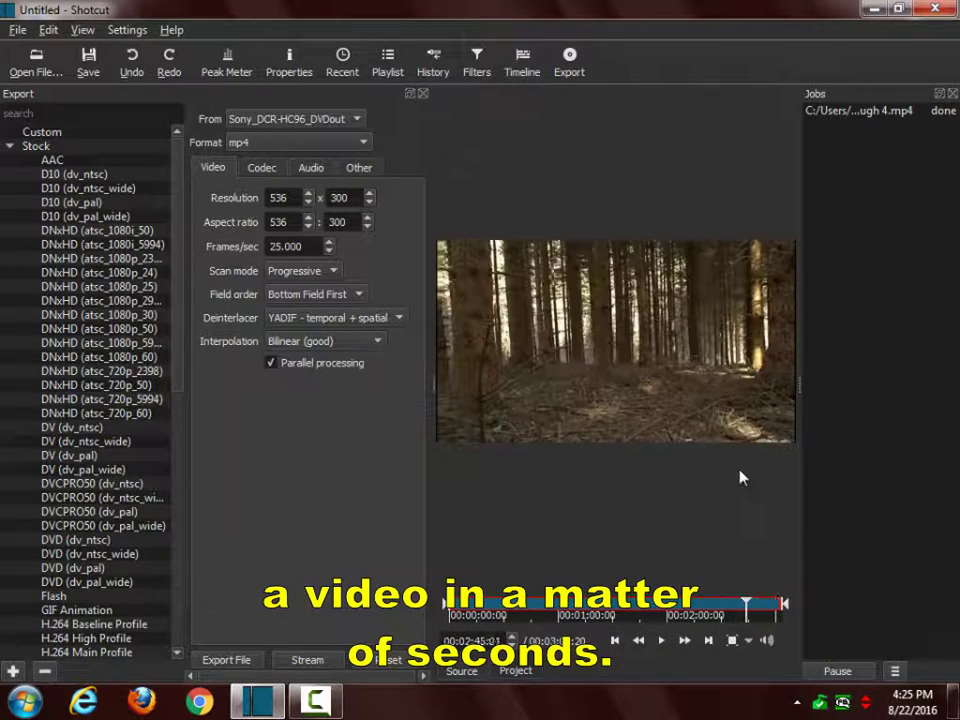
pyautogui.press('shift')
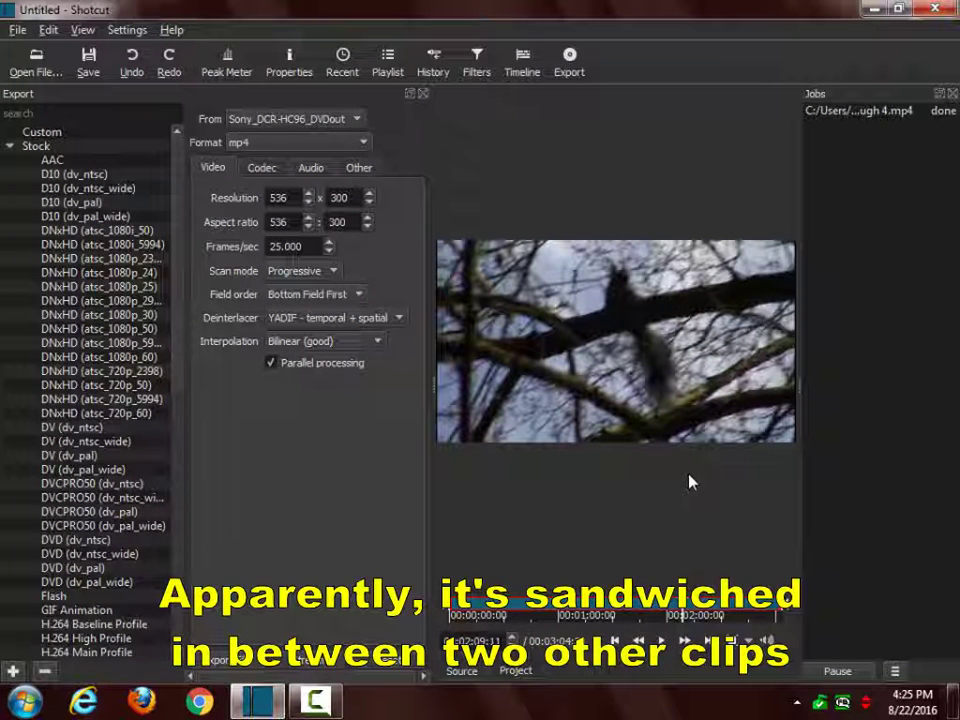
pyautogui.press('shift')
pyautogui.press('shift')
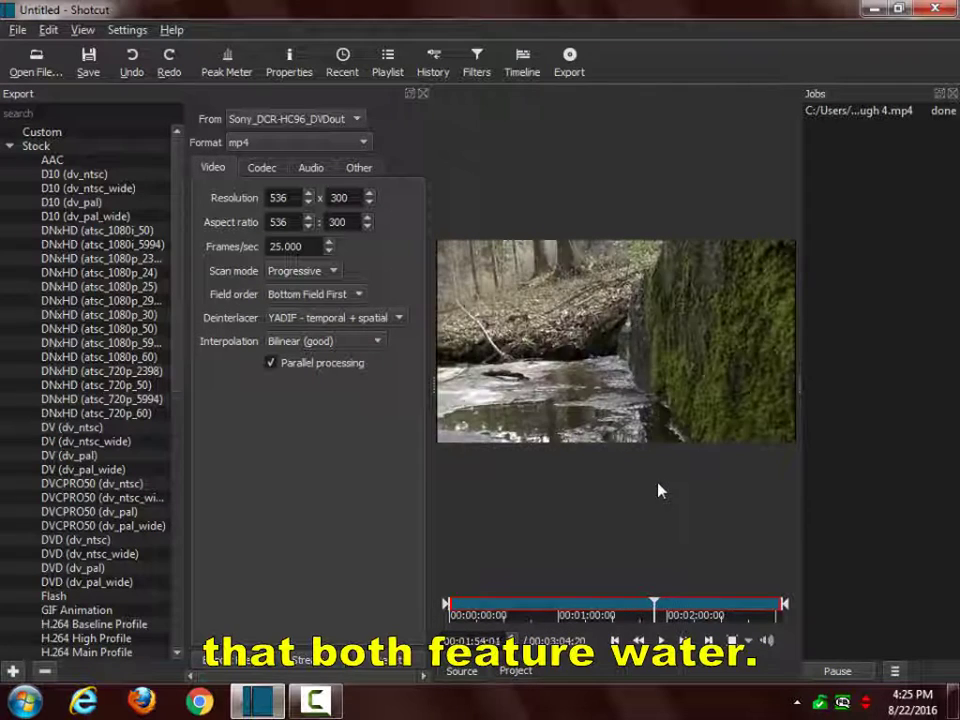
pyautogui.press('shift')
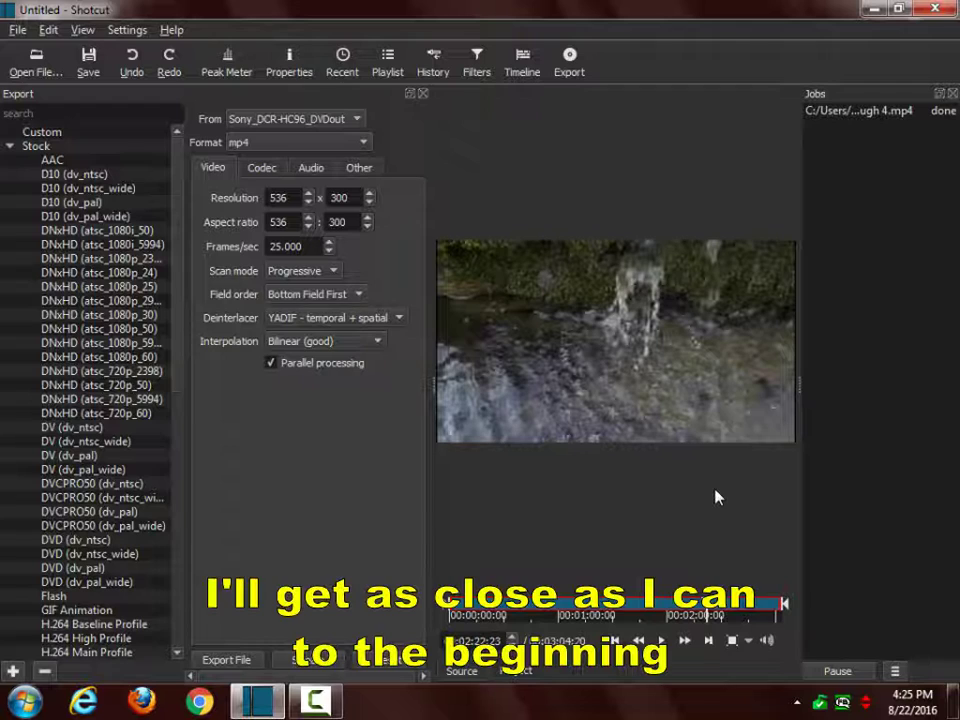
# Place the playhead just before the squirrel segment, at 00:02:02:05, and play the clip until the squirrel is in view.
pyautogui.press('shift')
pyautogui.press('shift')
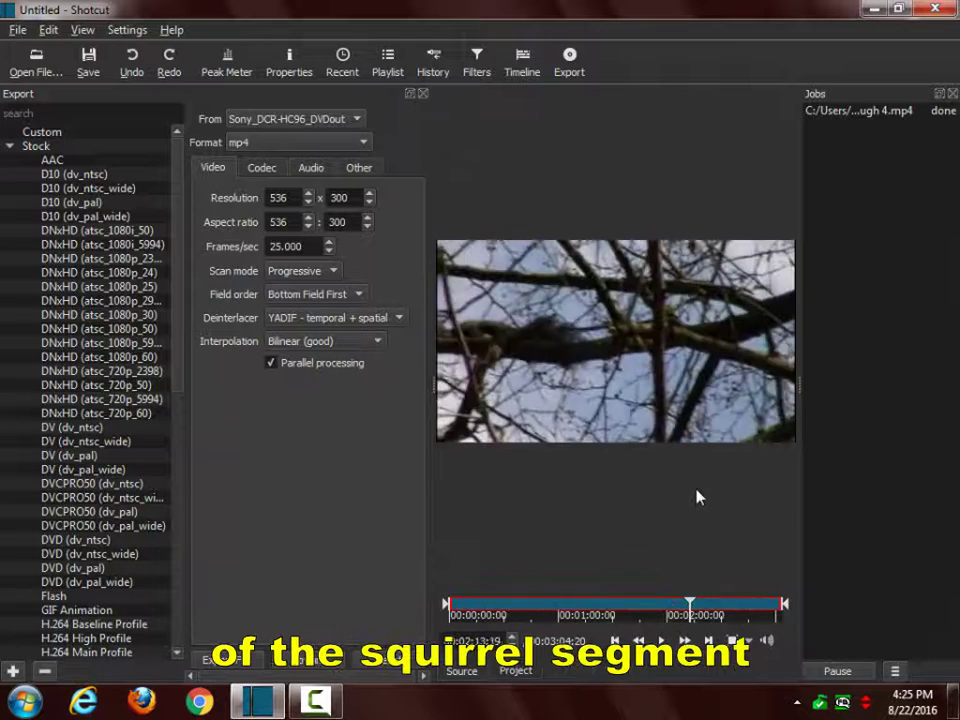
pyautogui.press('shift')
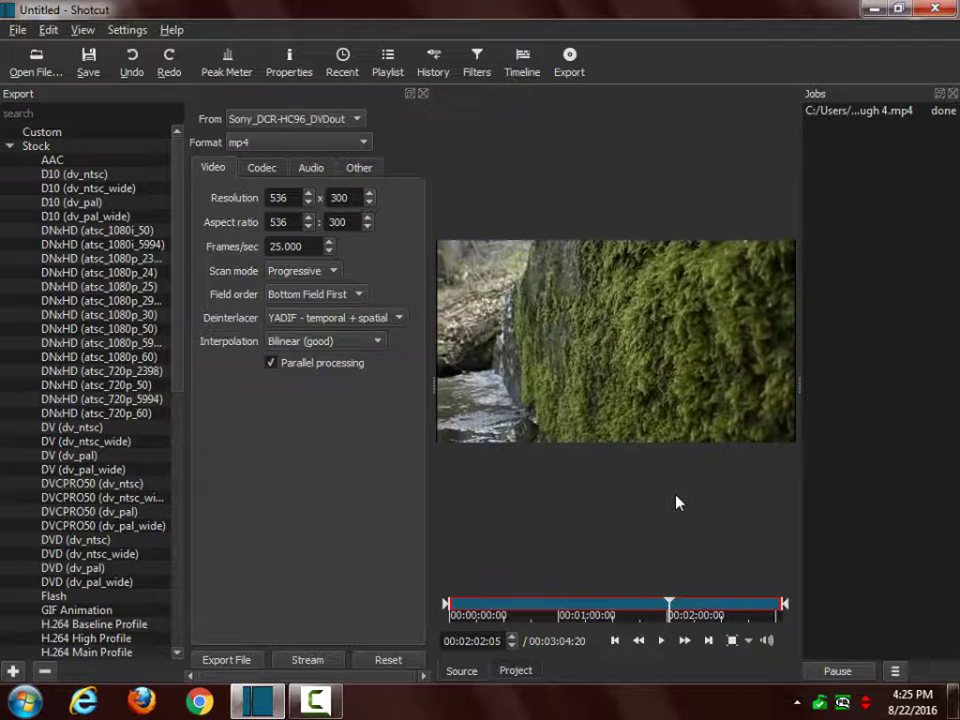
pyautogui.press('space')
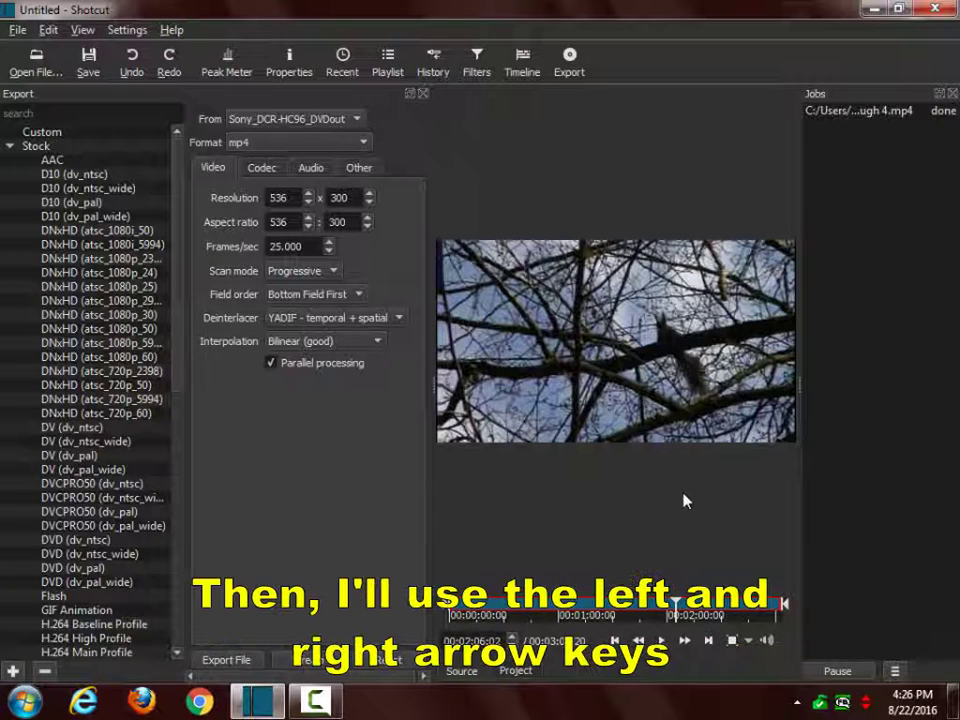
# Move frame by frame to the first frame of the squirrel segment and mark the in point there, at 00:02:03:03.
pyautogui.press('Left')
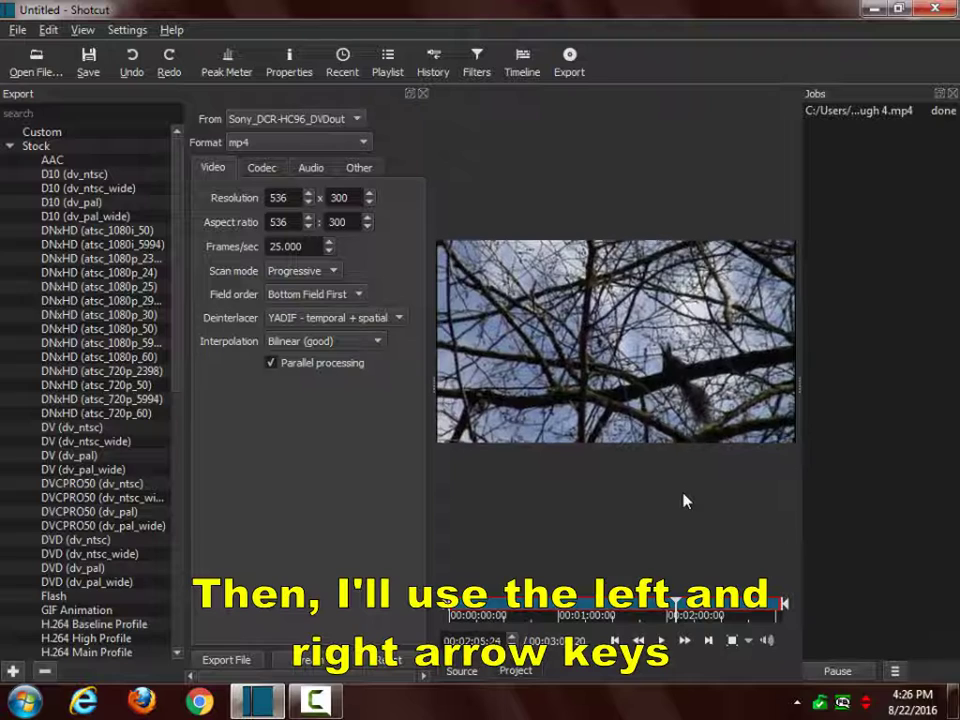
pyautogui.press('Left')
pyautogui.press('Left')
pyautogui.press('Left')
pyautogui.press('Left')
pyautogui.press('Left')
pyautogui.press('Left')
pyautogui.press('Left')
pyautogui.press('Left')
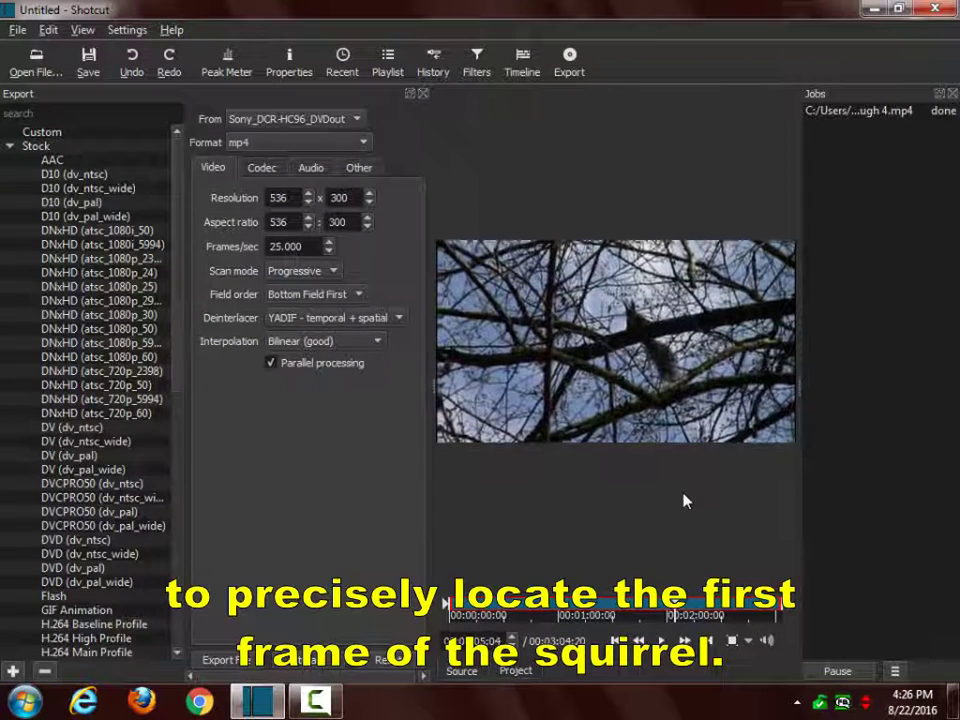
pyautogui.press('Left')
pyautogui.press('Left')
pyautogui.press('Left')
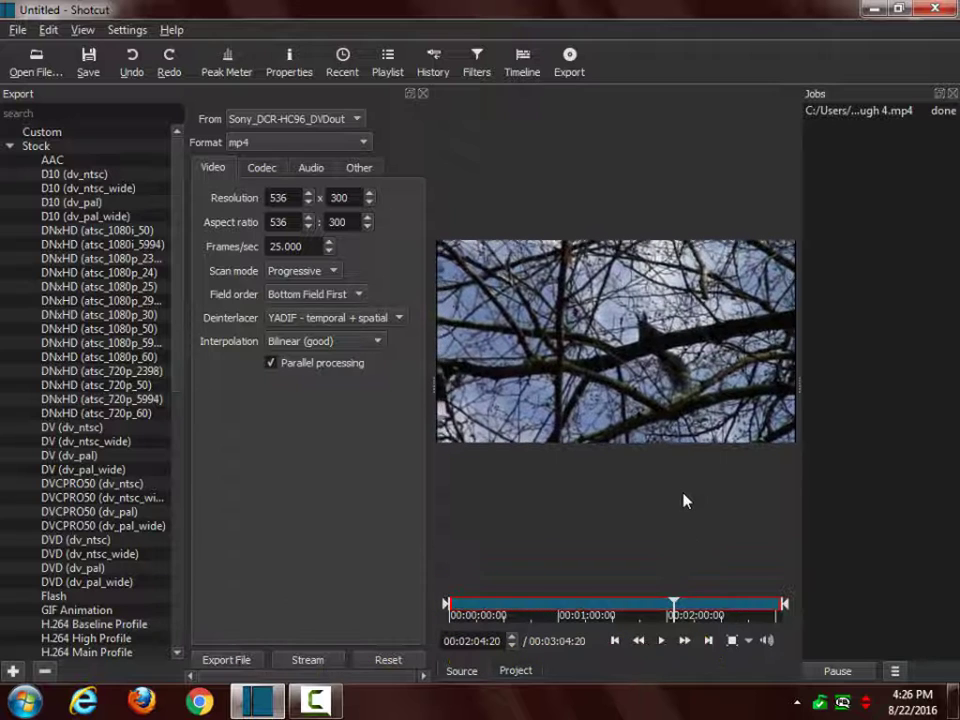
pyautogui.press('Left')
pyautogui.press('Left')
pyautogui.press('Left')
pyautogui.press('Left')
pyautogui.press('Left')
pyautogui.press('Left')
pyautogui.press('Left')
pyautogui.press('Left')
pyautogui.press('Left')
pyautogui.press('Left')
pyautogui.press('Left')
pyautogui.press('Left')
pyautogui.press('Left')
pyautogui.press('Left')
pyautogui.press('Left')
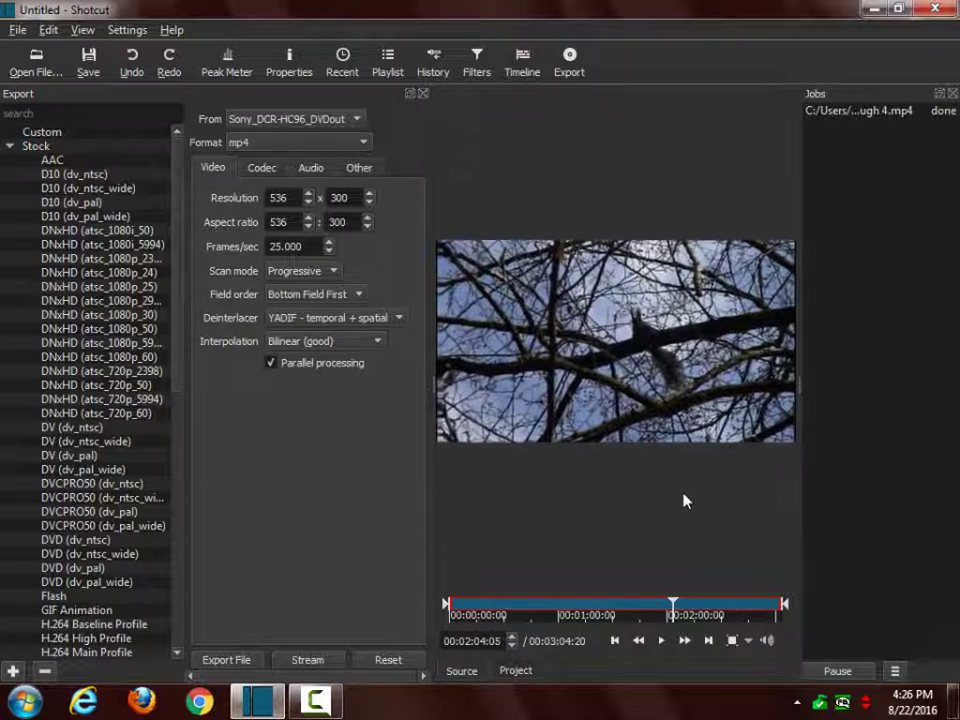
pyautogui.press('Left')
pyautogui.press('Left')
pyautogui.press('Left')
pyautogui.press('Left')
pyautogui.press('Left')
pyautogui.press('Left')
pyautogui.press('Left')
pyautogui.press('Left')
pyautogui.press('Left')
pyautogui.press('Left')
pyautogui.press('Left')
pyautogui.press('Left')
pyautogui.press('Left')
pyautogui.press('Left')
pyautogui.press('Left')
pyautogui.press('Left')
pyautogui.press('Left')
pyautogui.press('Left')
pyautogui.press('Left')
pyautogui.press('Left')
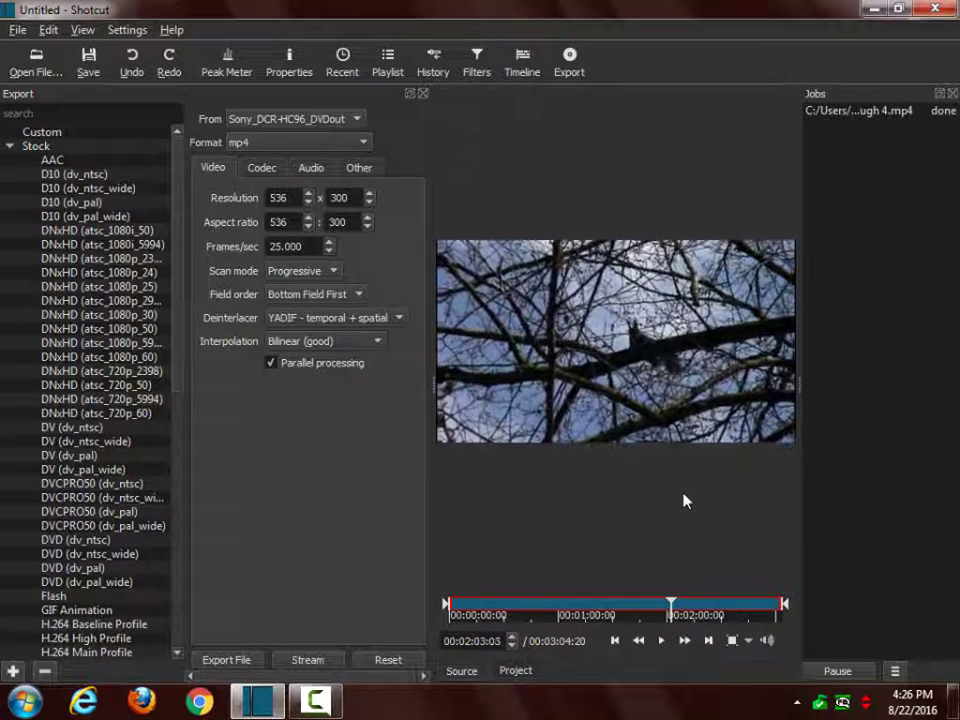
pyautogui.press('Left')
pyautogui.press('Left')
pyautogui.press('Left')
pyautogui.press('Left')
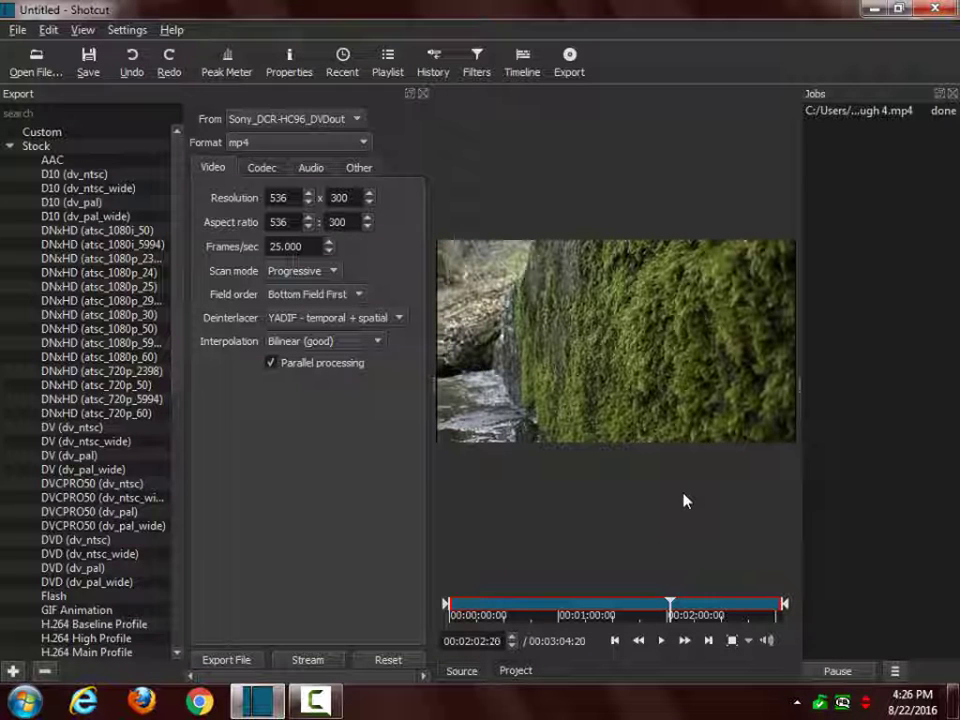
pyautogui.press('Right')
pyautogui.press('Right')
pyautogui.press('Right')
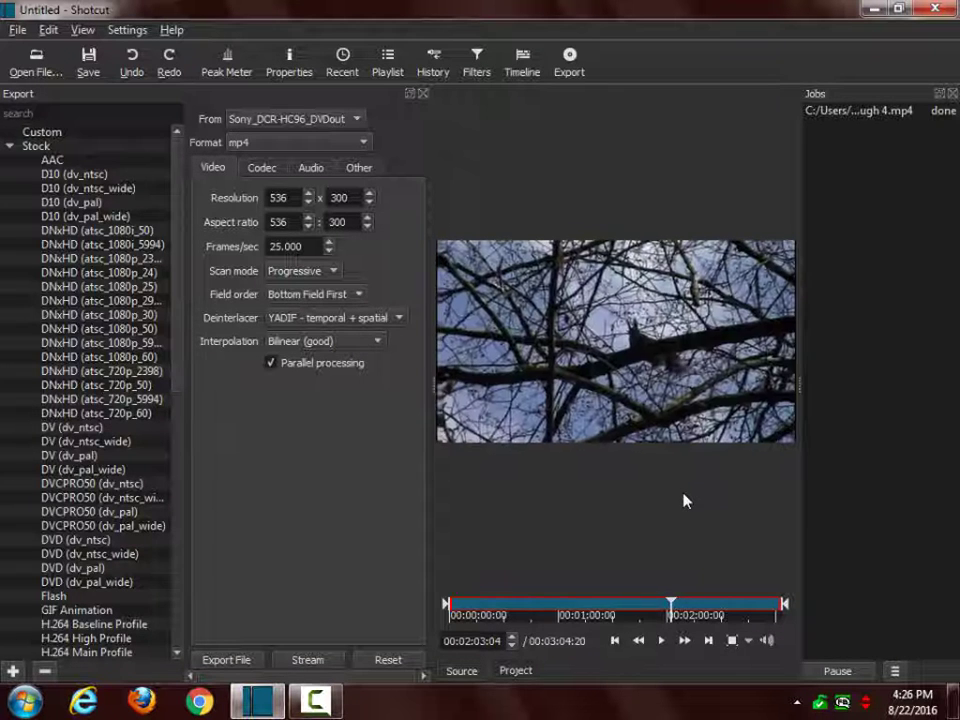
pyautogui.press('Left')
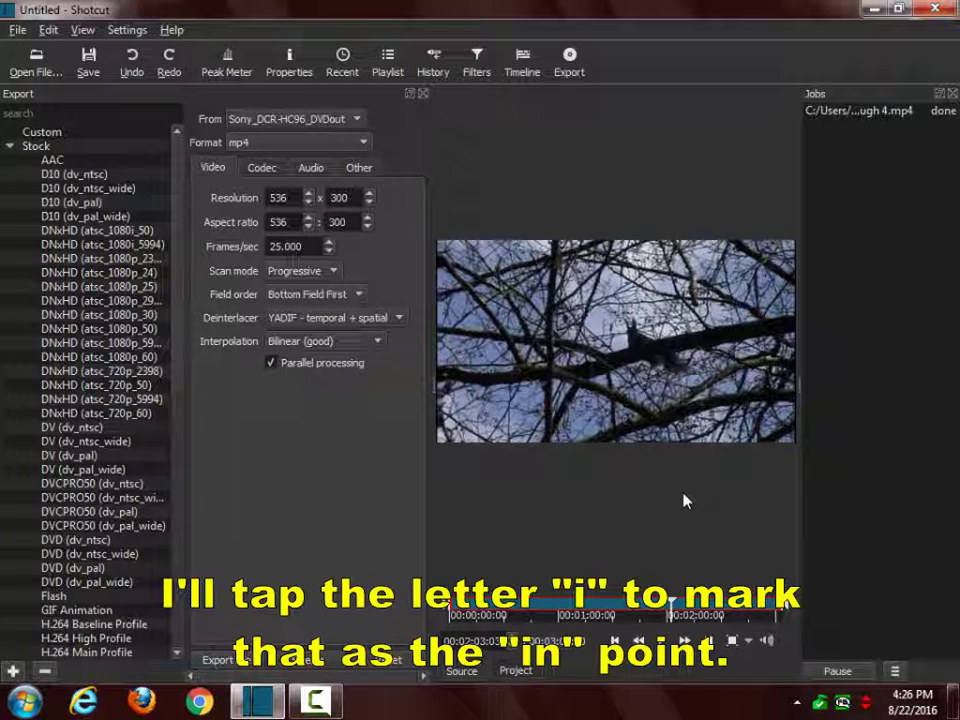
pyautogui.press('i')
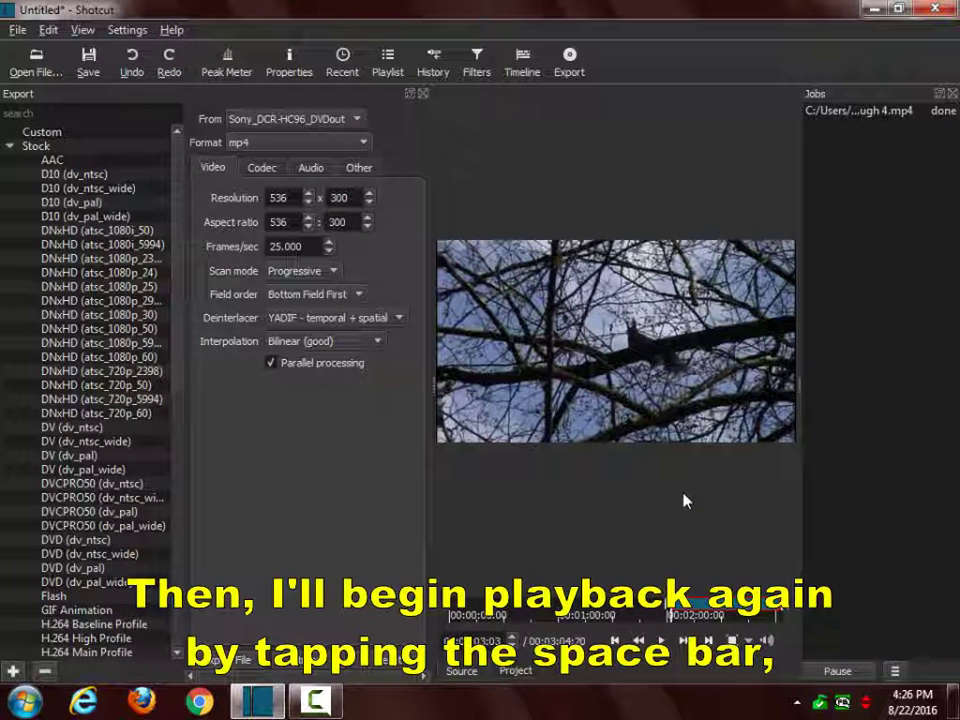
# Play the clip from the in point until the squirrel segment has ended, and move back frame by frame to 00:02:18:17.
pyautogui.press('space')
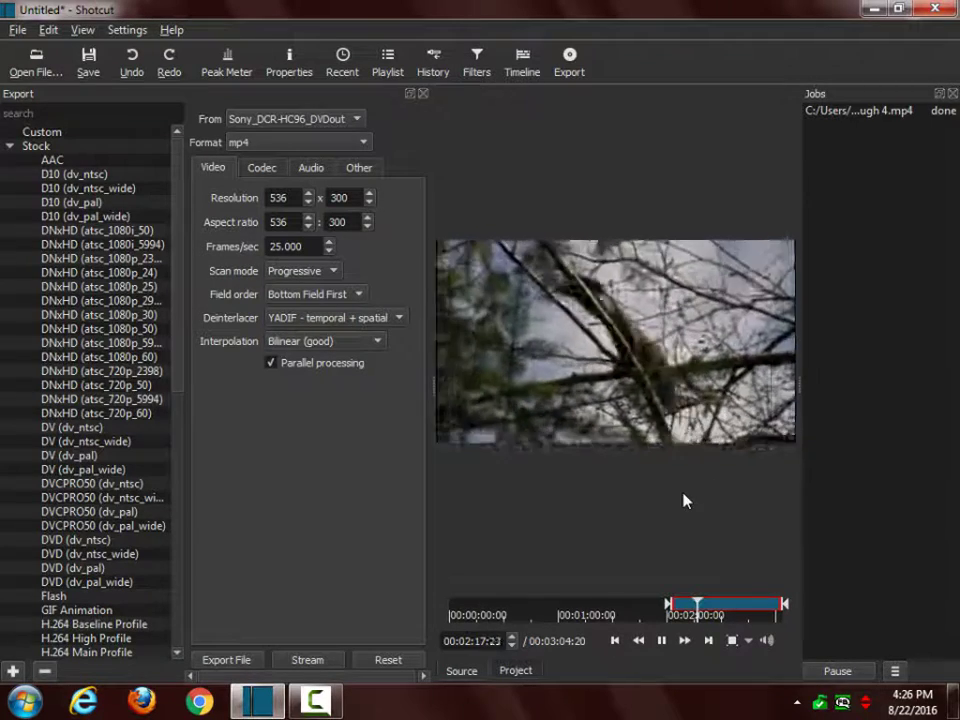
pyautogui.press('space')
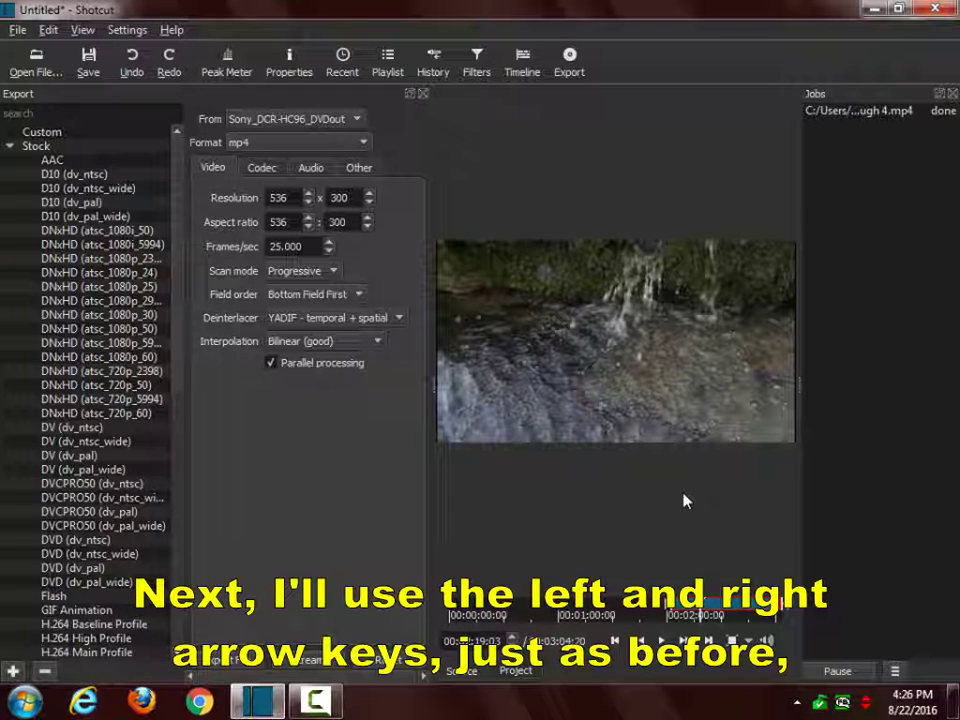
pyautogui.press('Left')
pyautogui.press('Left')
pyautogui.press('Left')
pyautogui.press('Left')
pyautogui.press('Left')
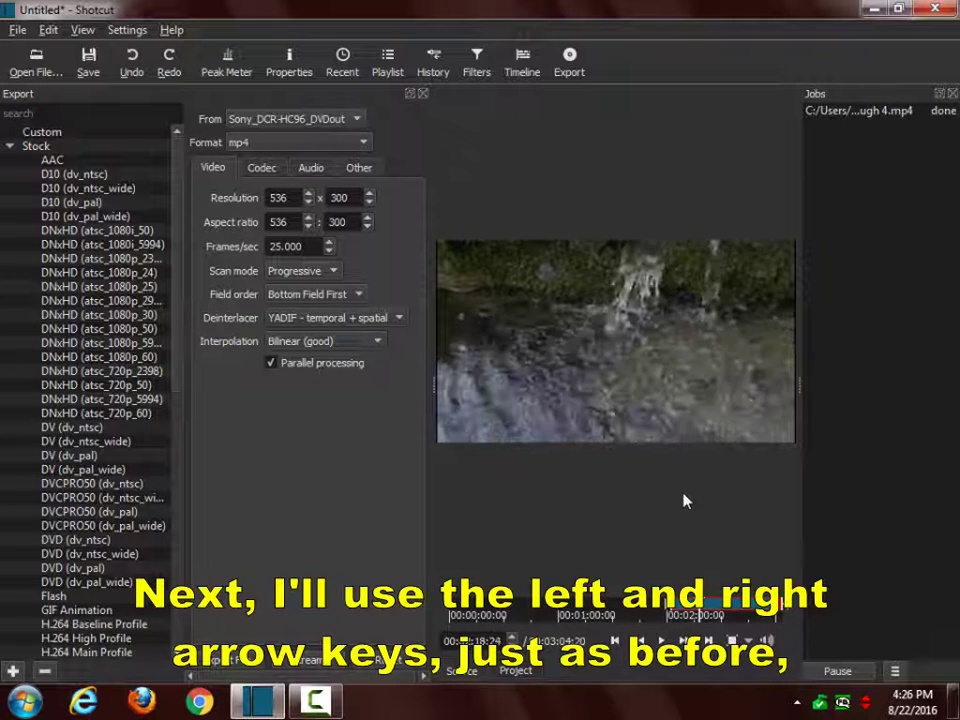
pyautogui.press('Left')
pyautogui.press('Left')
pyautogui.press('Left')
pyautogui.press('Left')
pyautogui.press('Left')
pyautogui.press('Left')
pyautogui.press('Left')
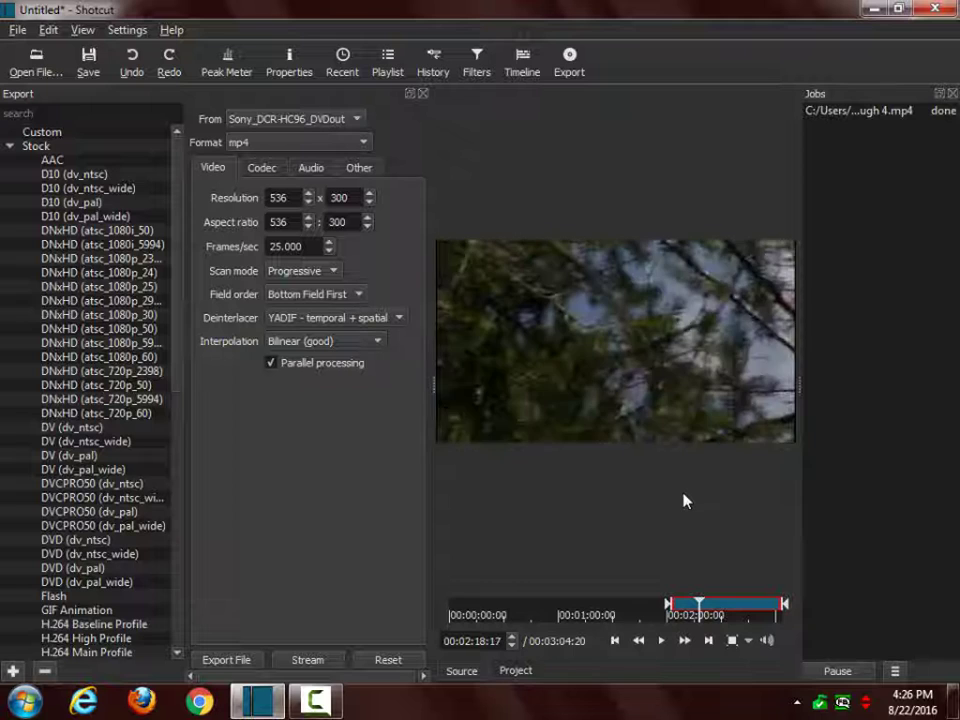
# Compare the adjacent frames around the cut and mark the out point on the squirrel segment's last frame, at 00:02:18:17.
pyautogui.press('Right')
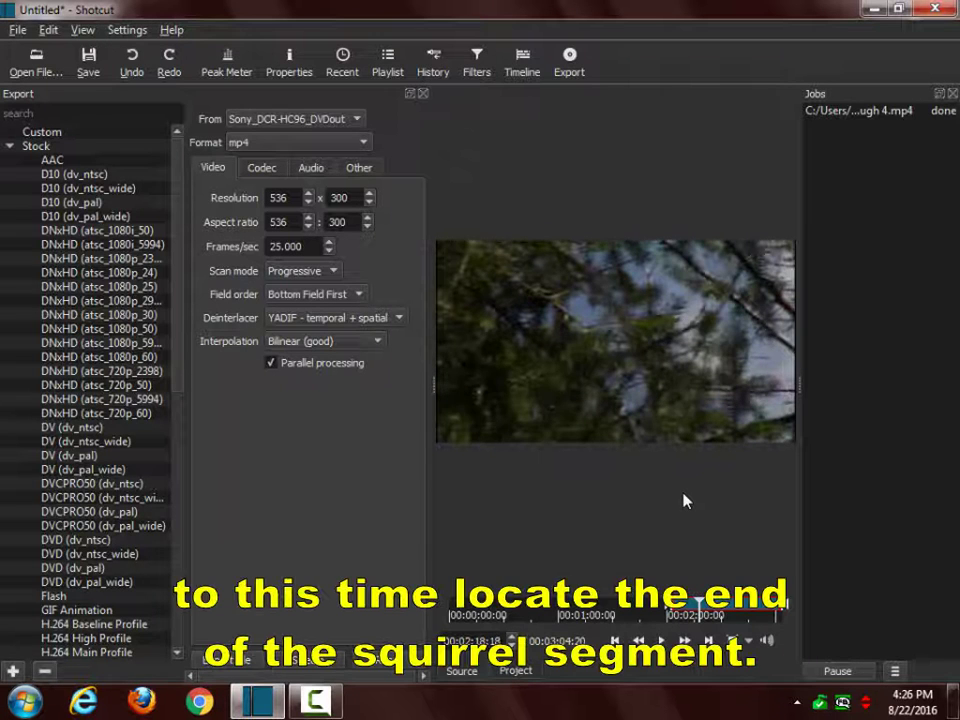
pyautogui.press('Right')
pyautogui.press('Left')
pyautogui.press('Right')
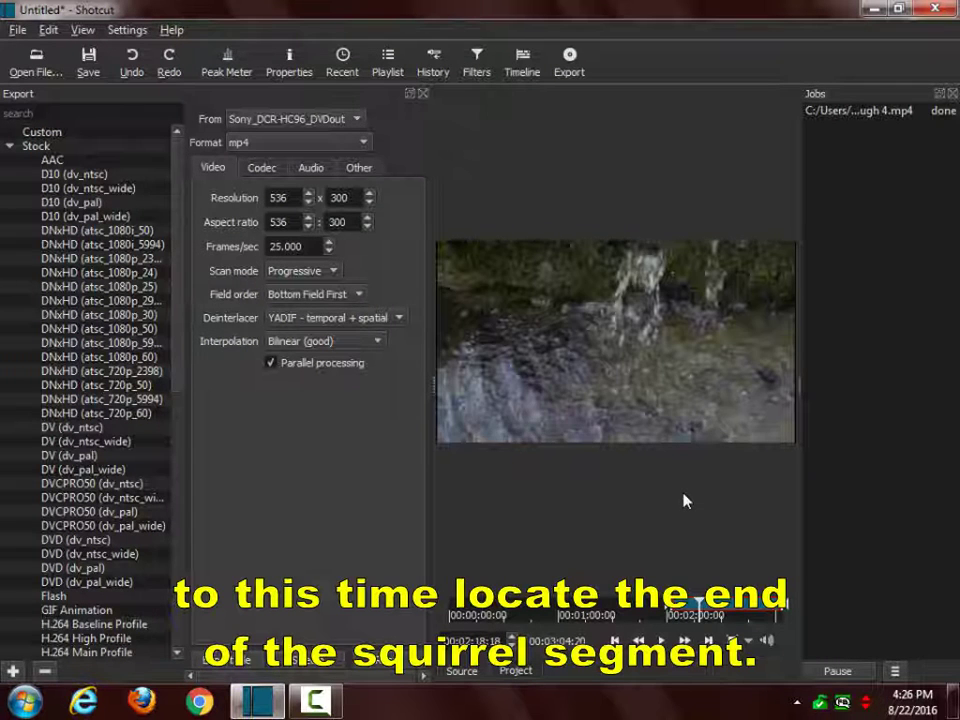
pyautogui.press('Left')
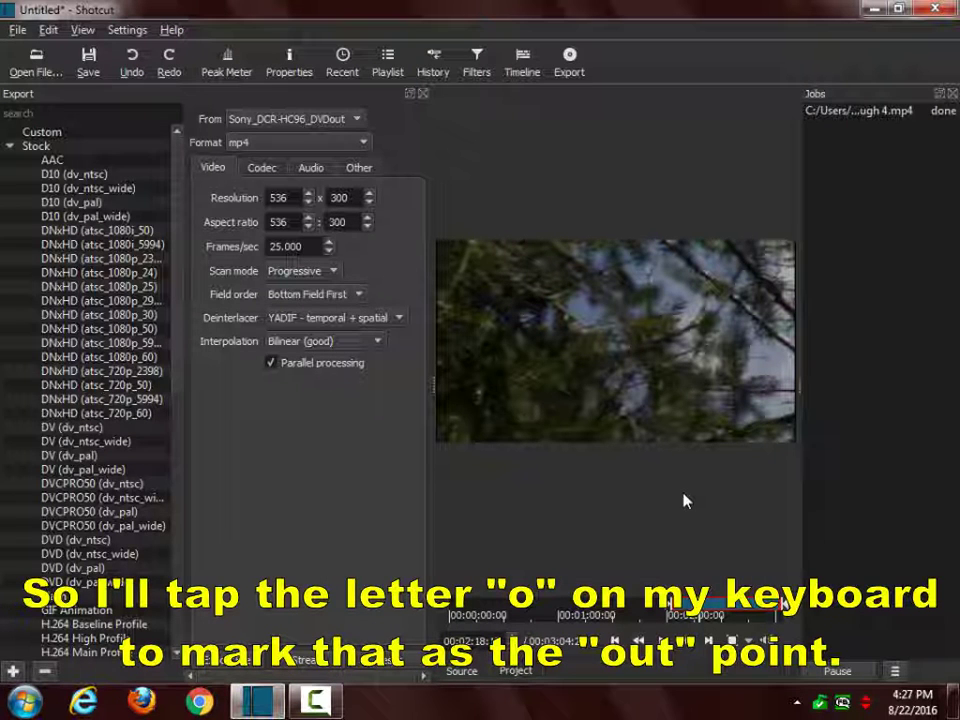
pyautogui.press('o')
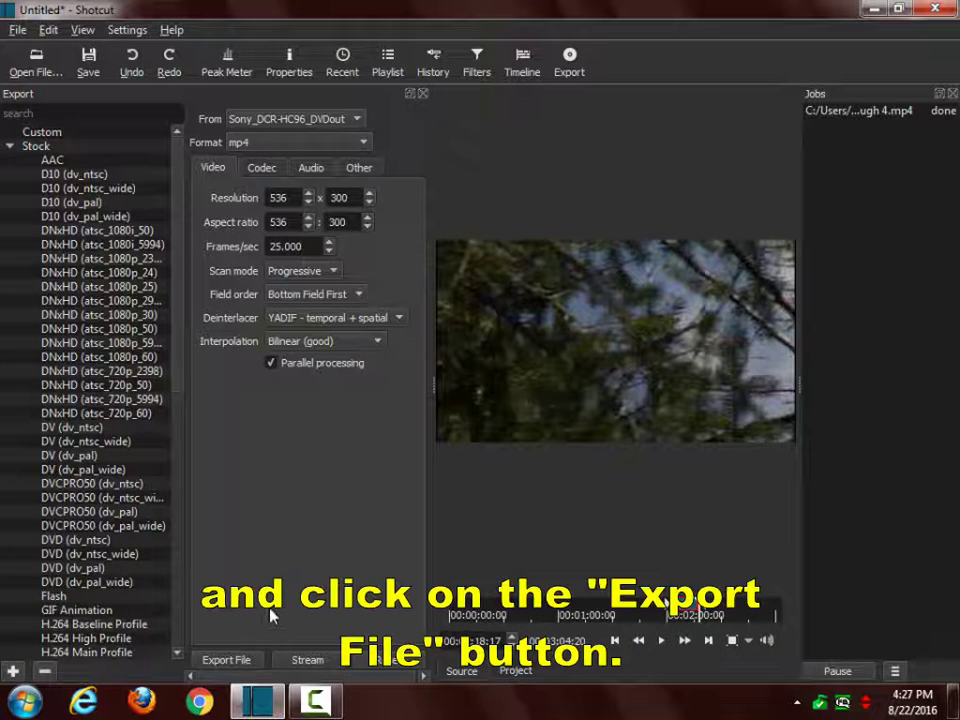
# Export the marked squirrel segment to the Desktop folder as squirrel.mp4.
pyautogui.click(216, 660)
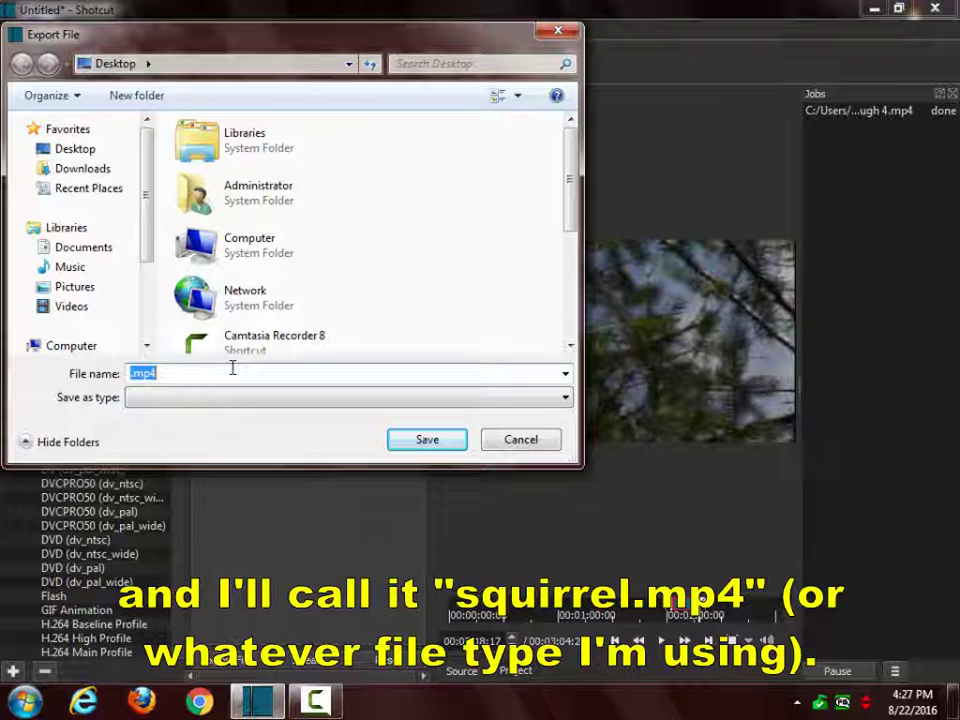
pyautogui.write('squirr')
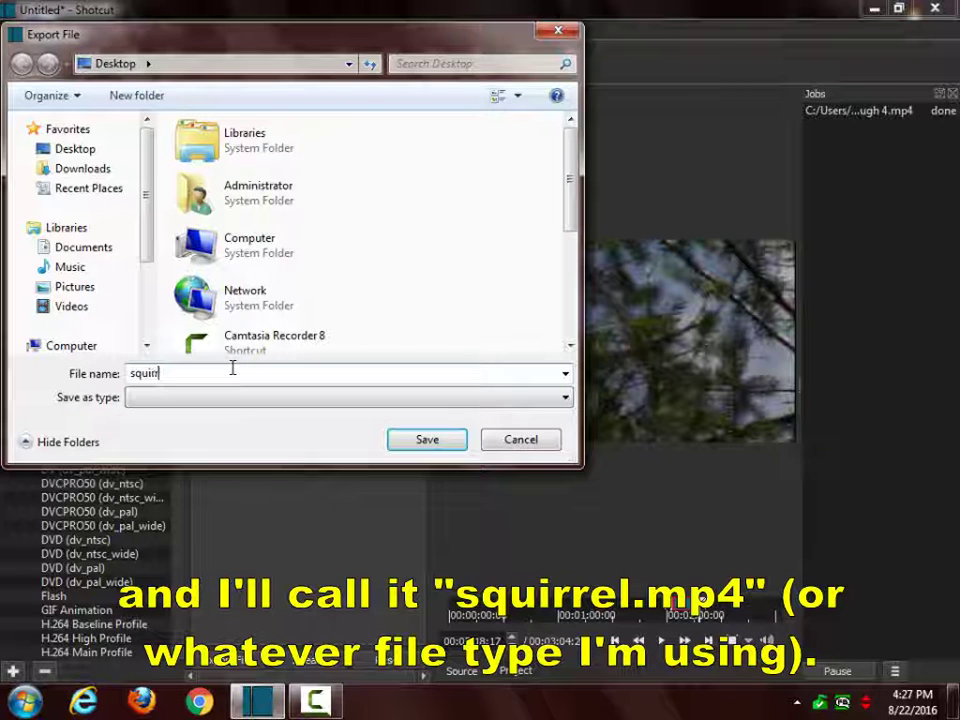
pyautogui.write('el.mp4')
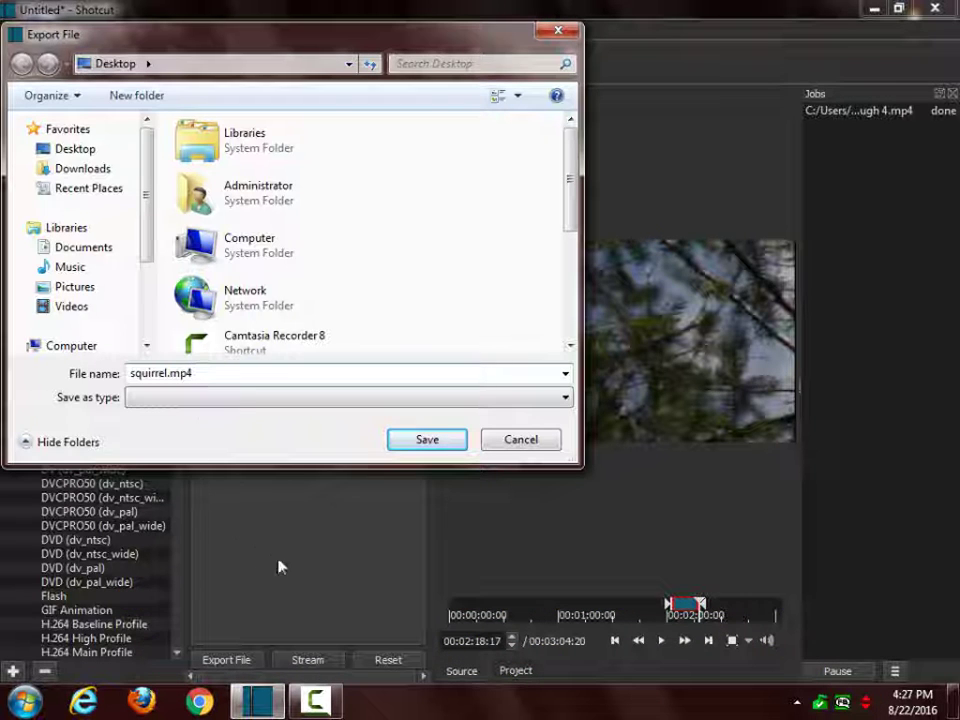
pyautogui.click(427, 441)
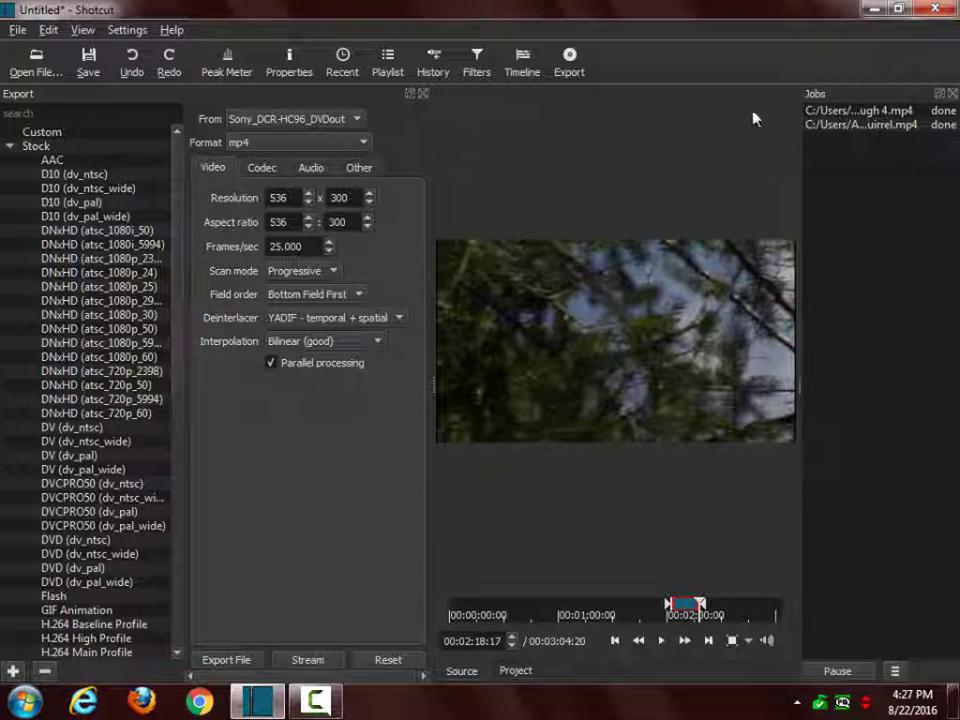
# Open the exported squirrel.mp4 from the Desktop folder, discarding the changes to the current project.
pyautogui.click(36, 56)
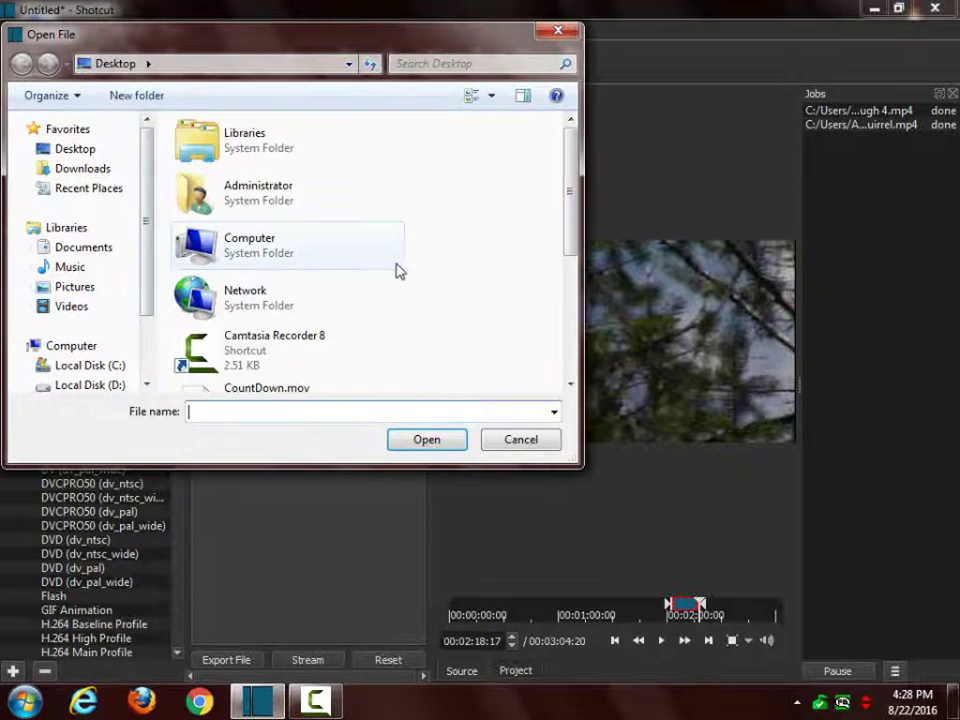
pyautogui.scroll(-3, 413, 271)
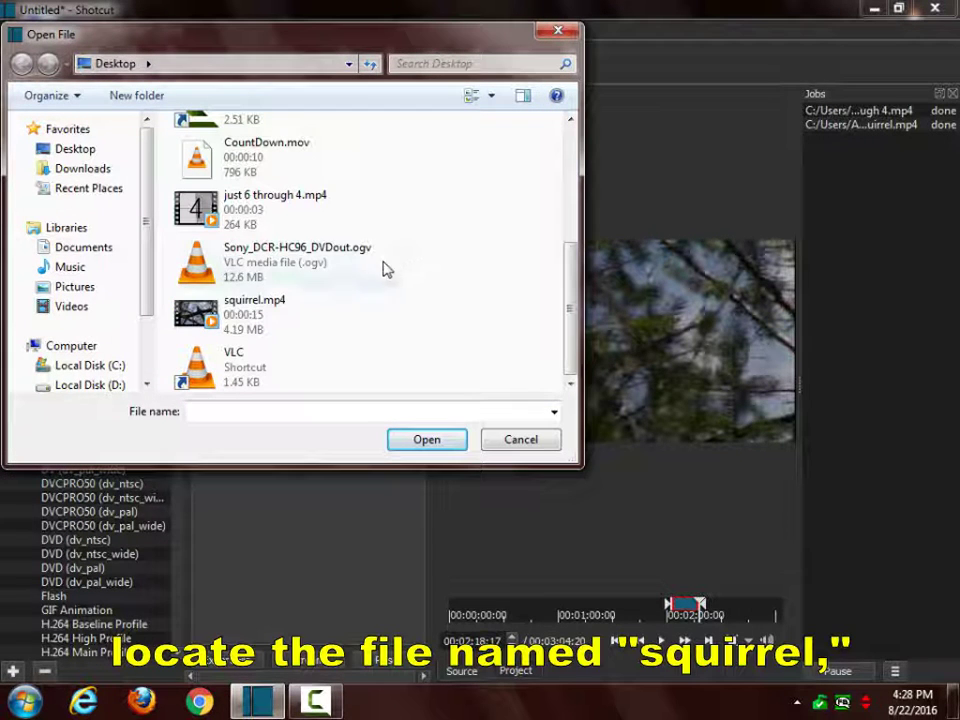
pyautogui.doubleClick(211, 313)
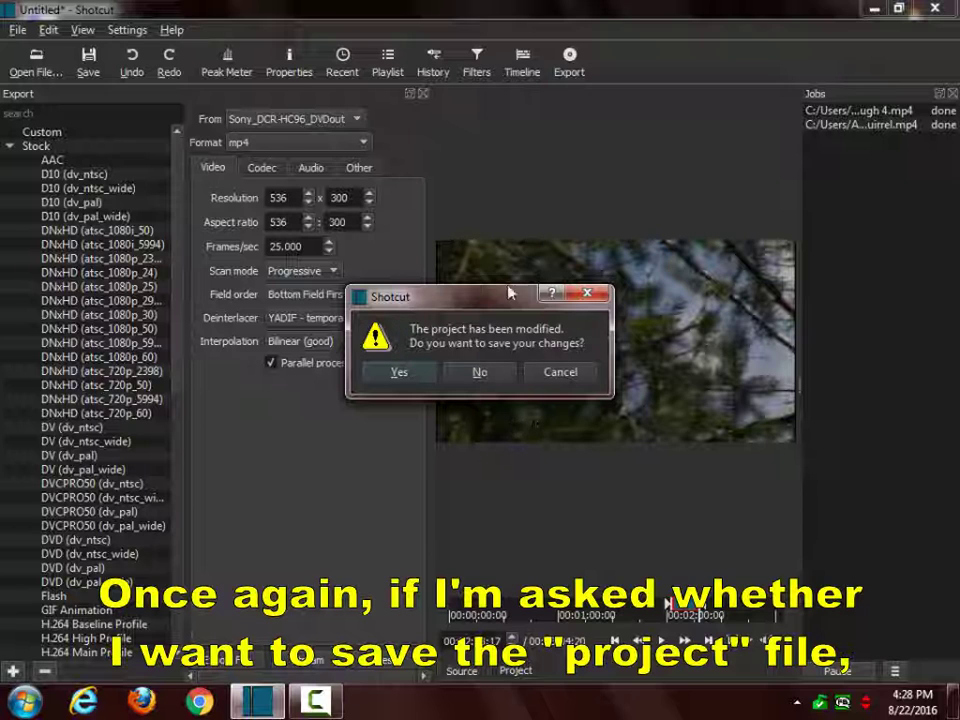
pyautogui.click(479, 378)
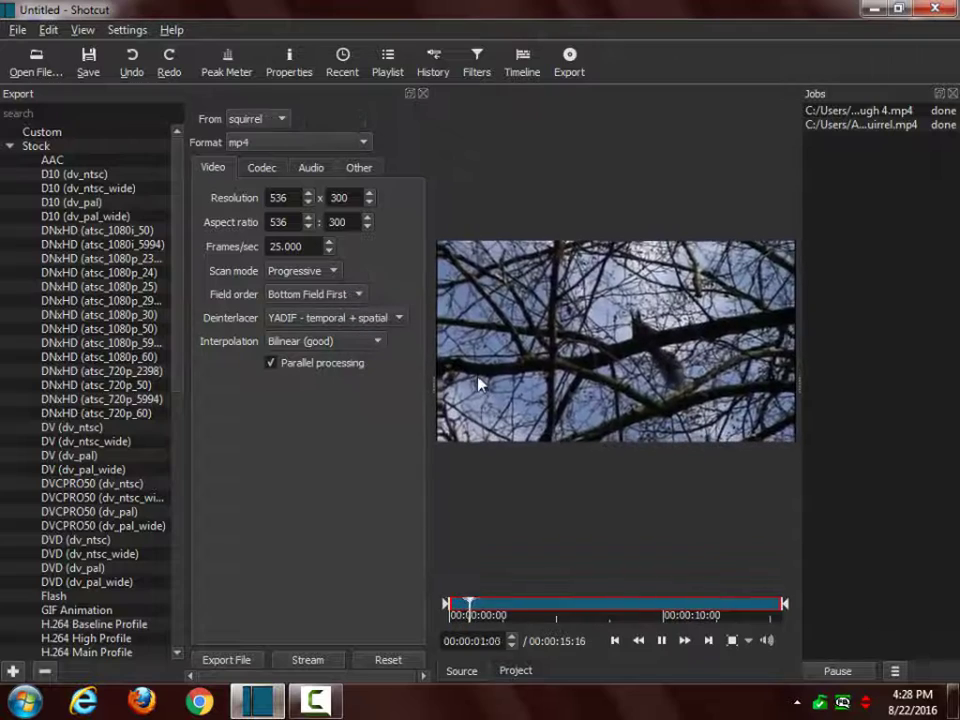